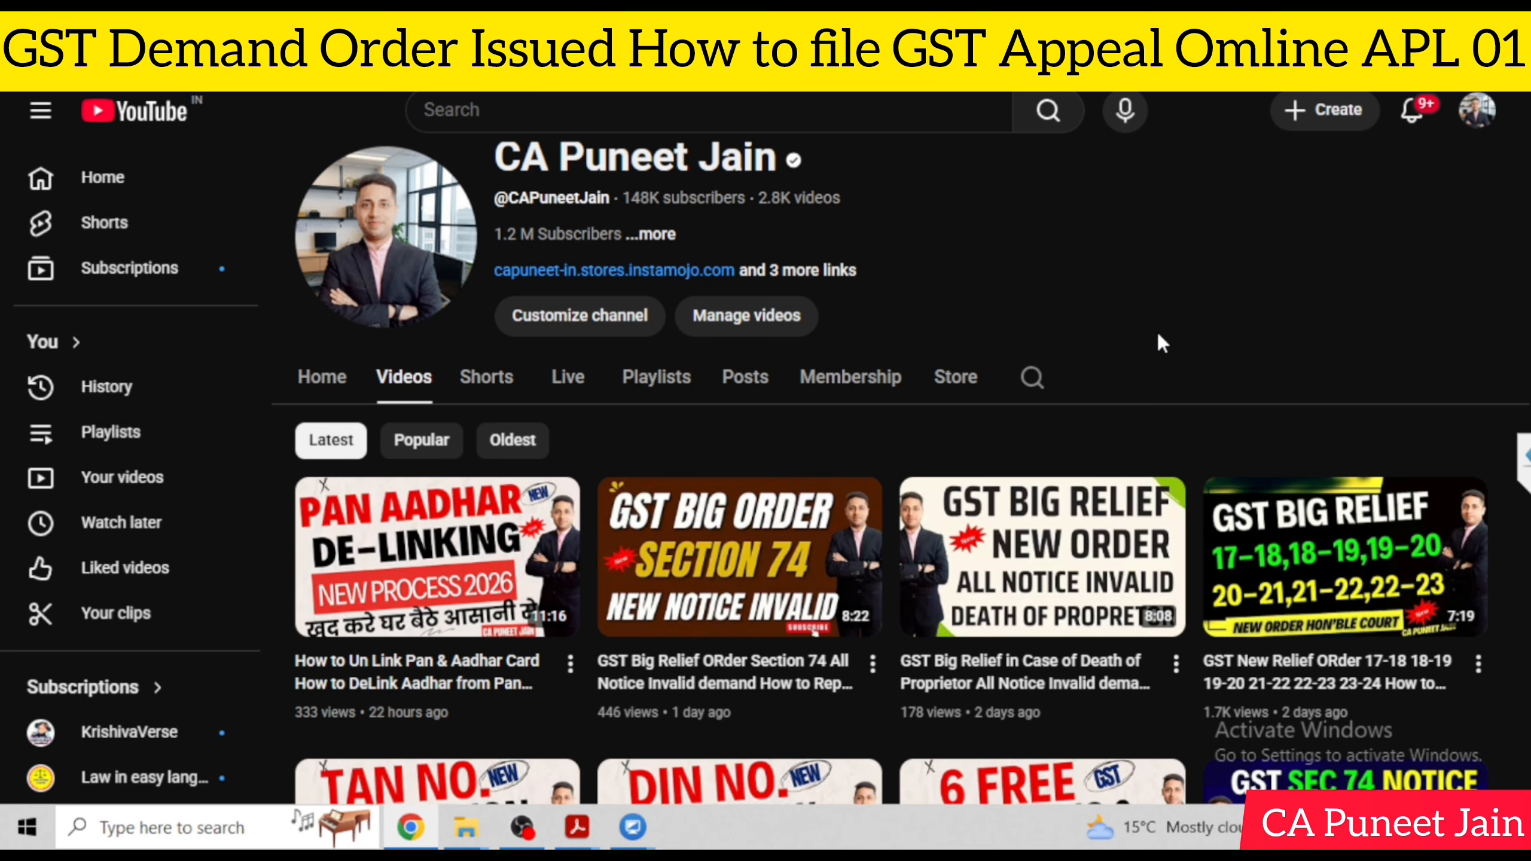
scroll(1158, 336, down, 3)
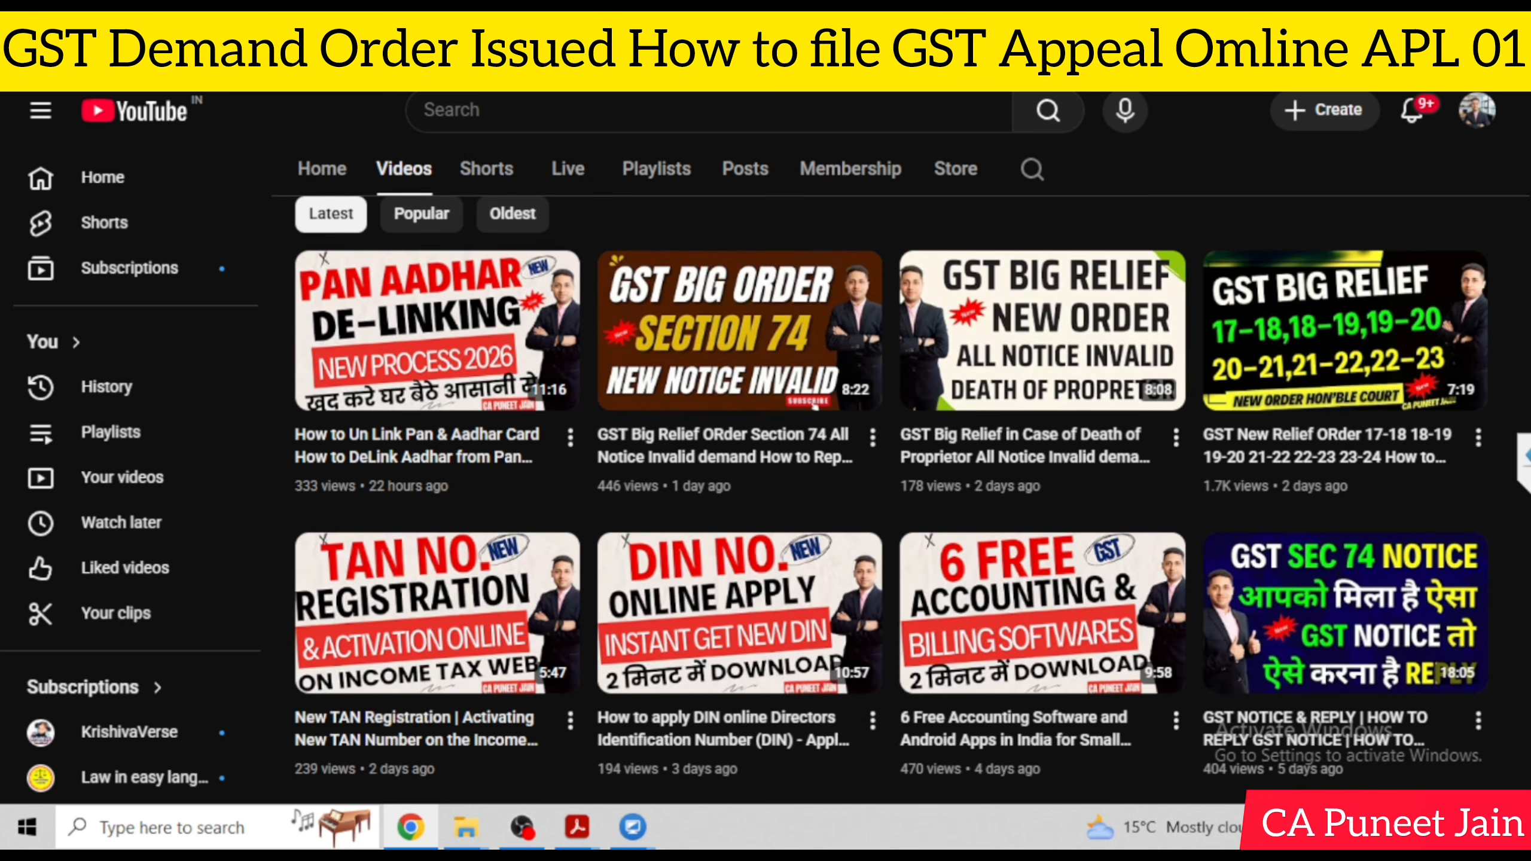
scroll(890, 500, down, 3)
scroll(1458, 589, down, 3)
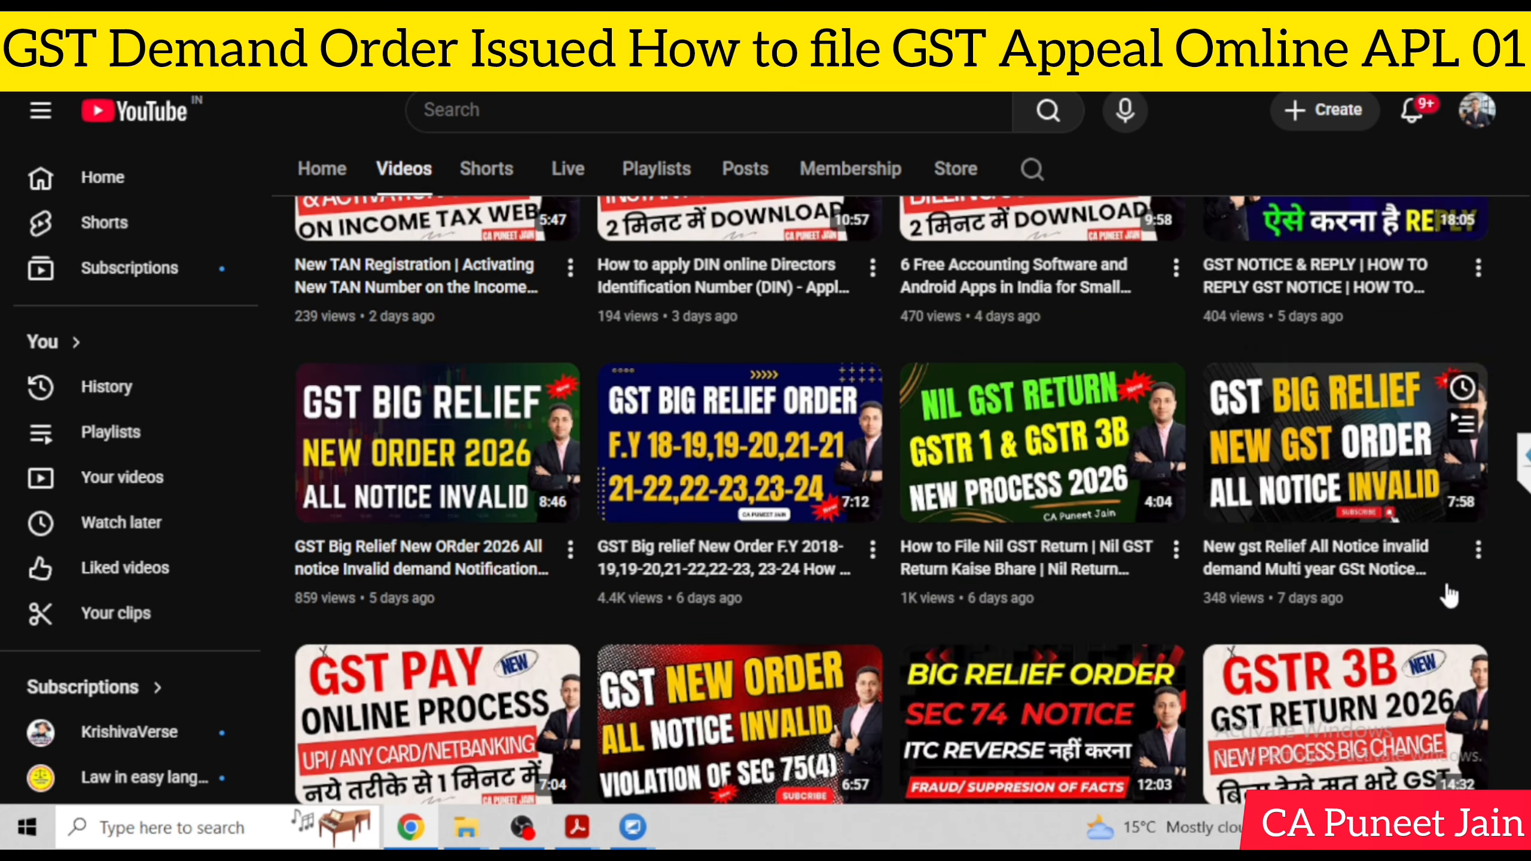
scroll(1457, 590, down, 2)
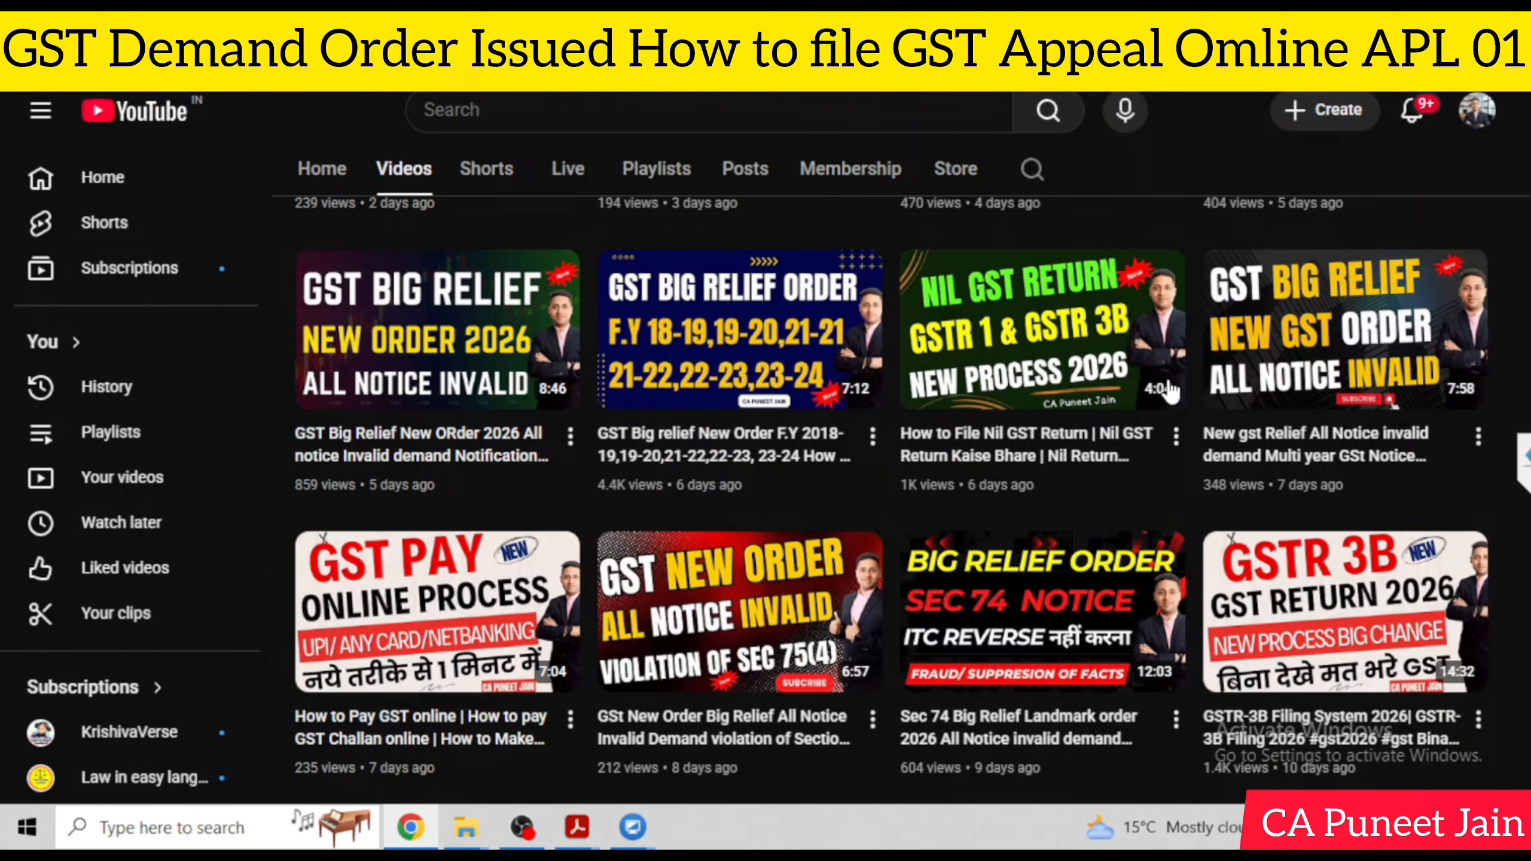
scroll(1169, 391, down, 2)
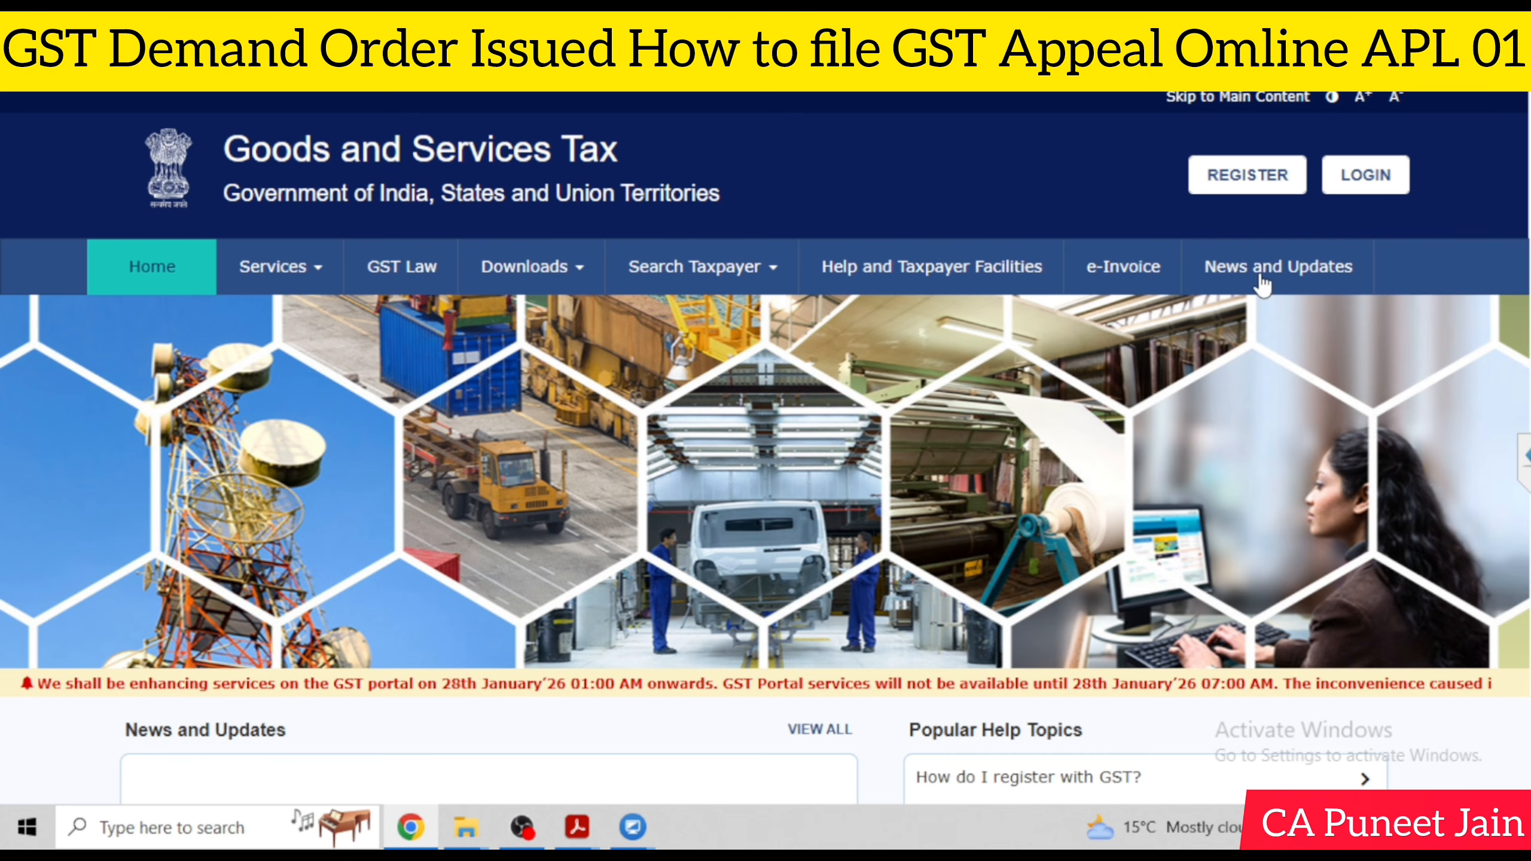
- Open the Additional Notices and Orders list through View Notices and Orders in the user services
click(658, 319)
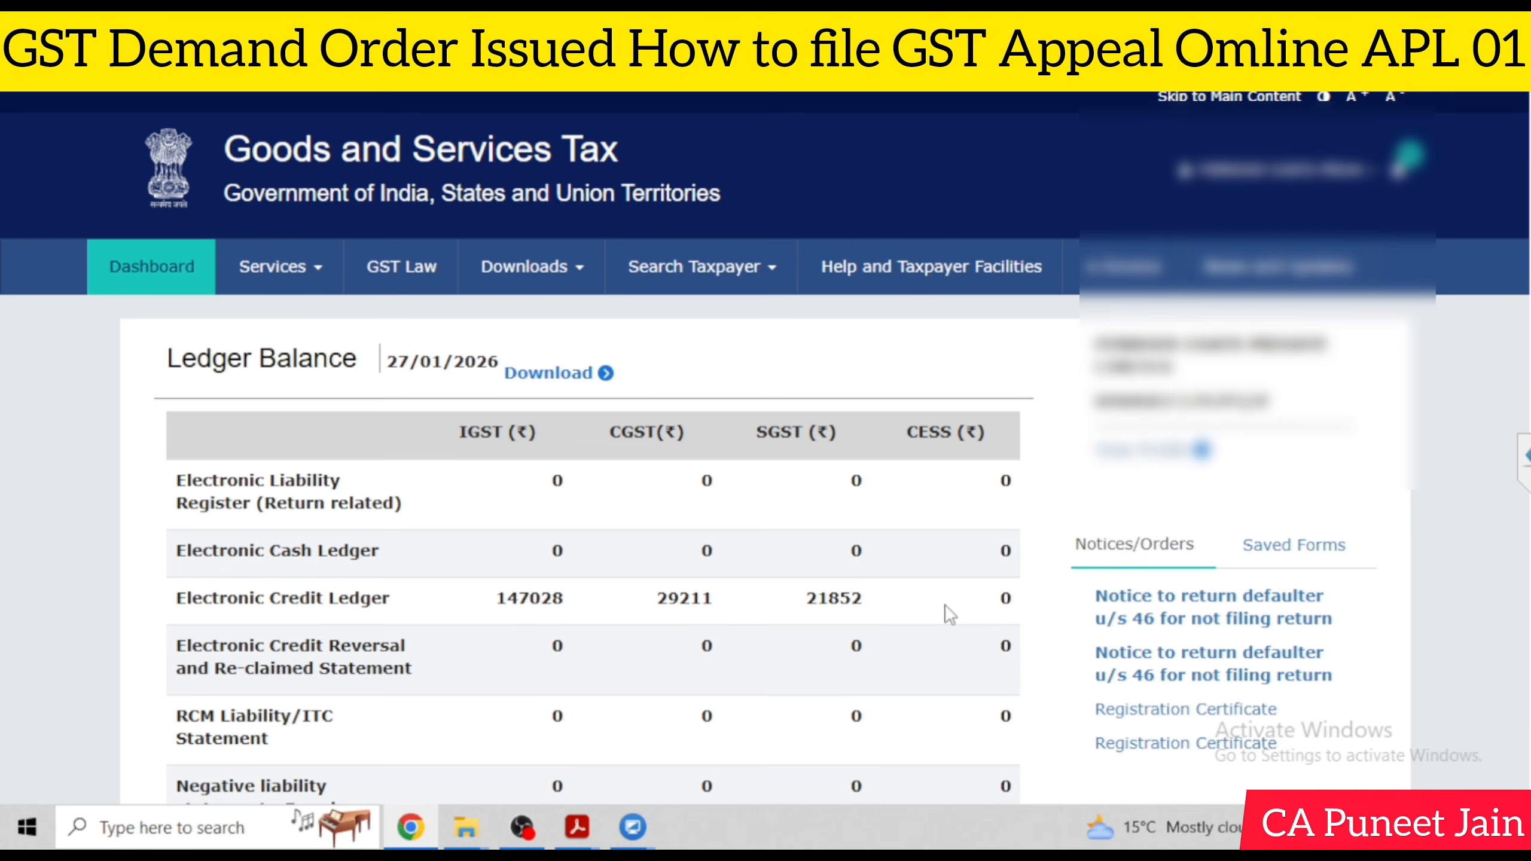
mouse_move(279, 267)
mouse_move(612, 318)
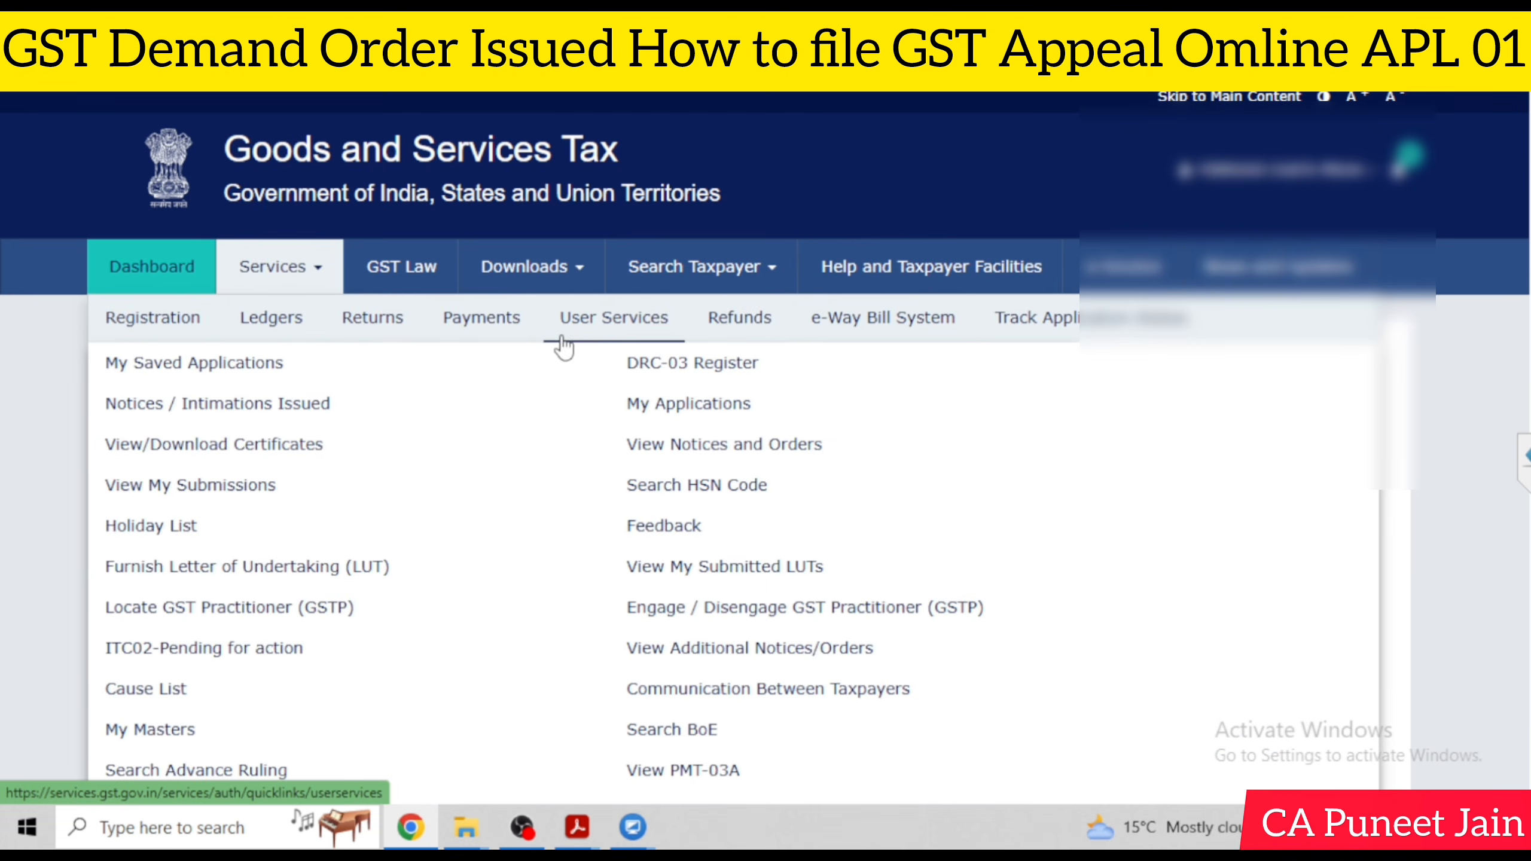
click(742, 445)
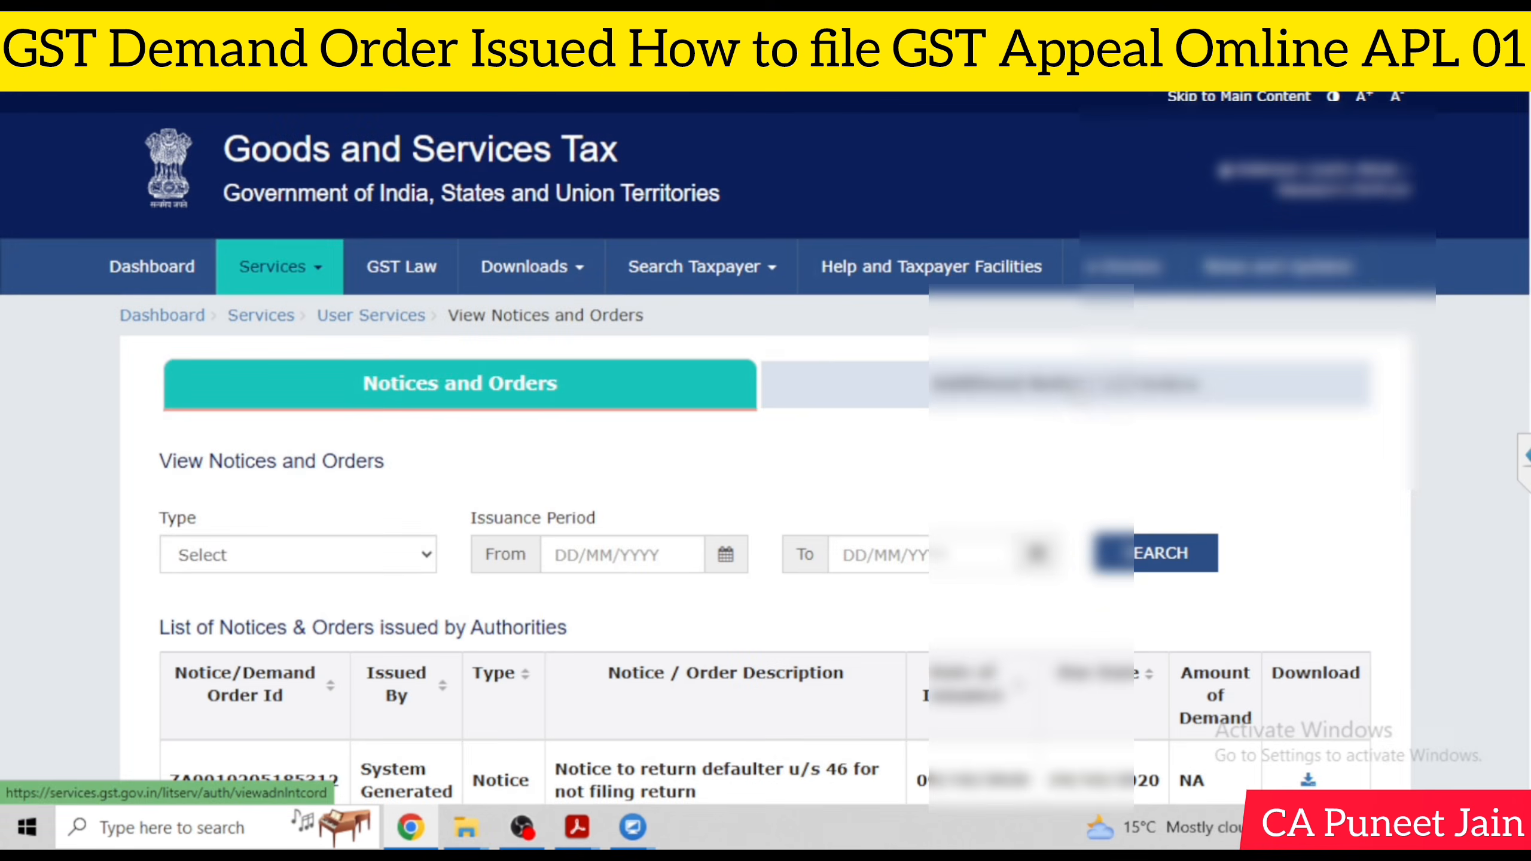
click(1024, 383)
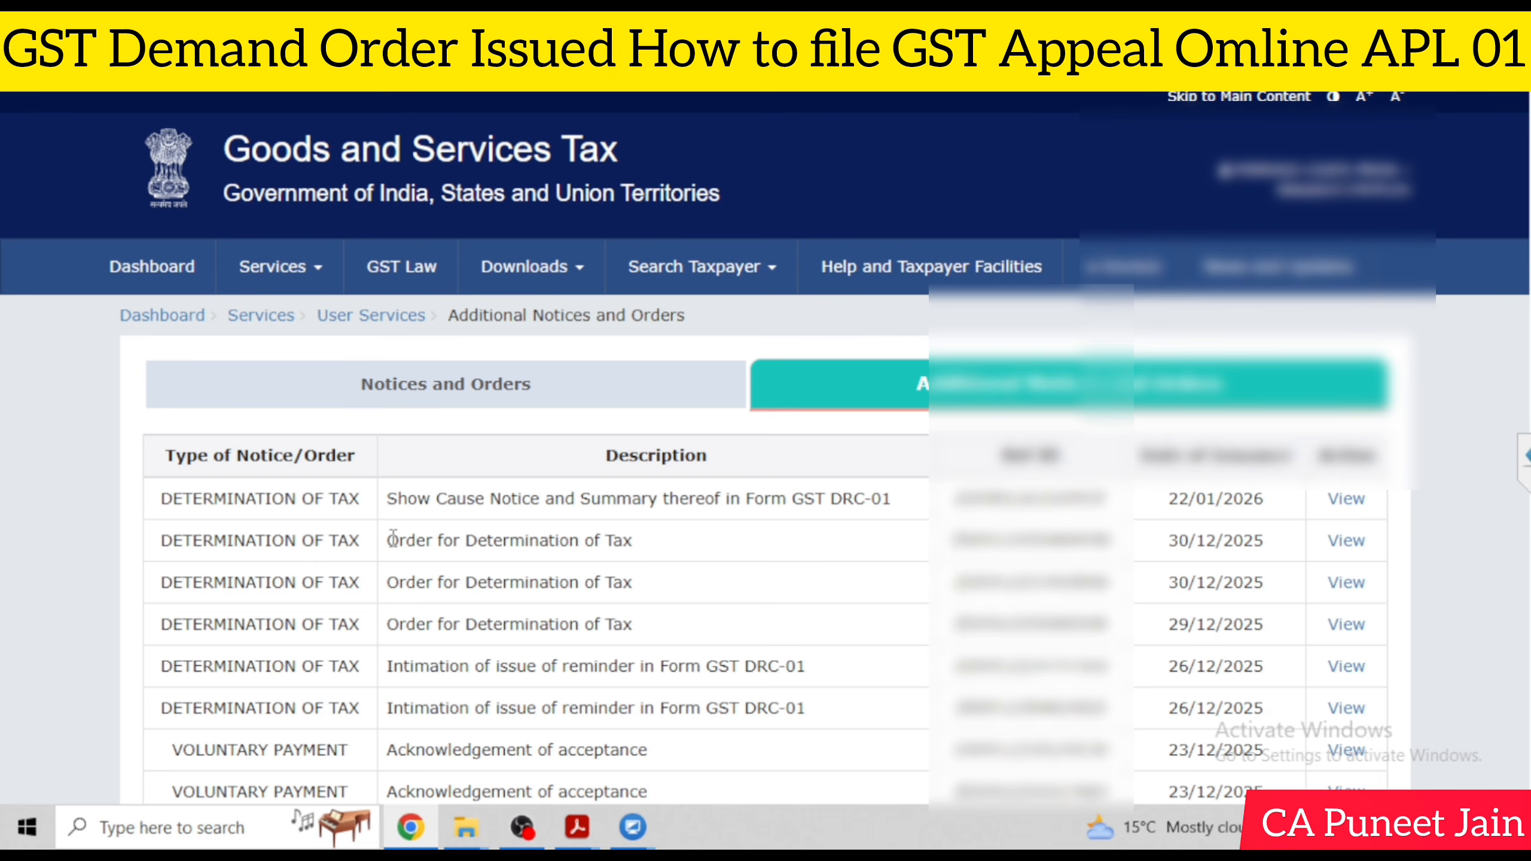
- Open the case details of the first "Order for Determination of Tax" entry dated 30/12/2025
drag(393, 539, 623, 534)
click(640, 550)
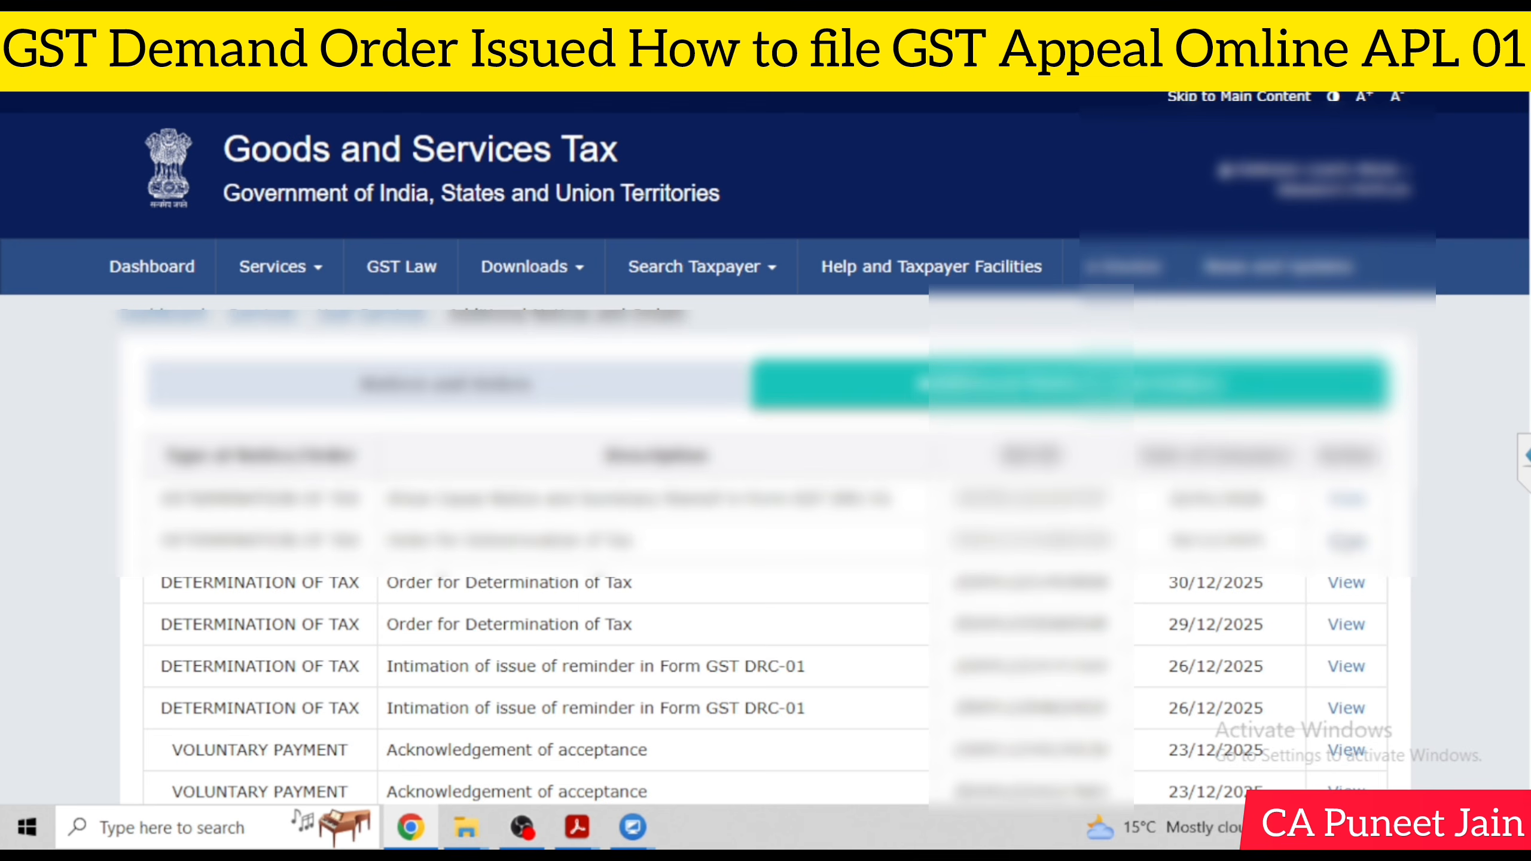
click(1346, 540)
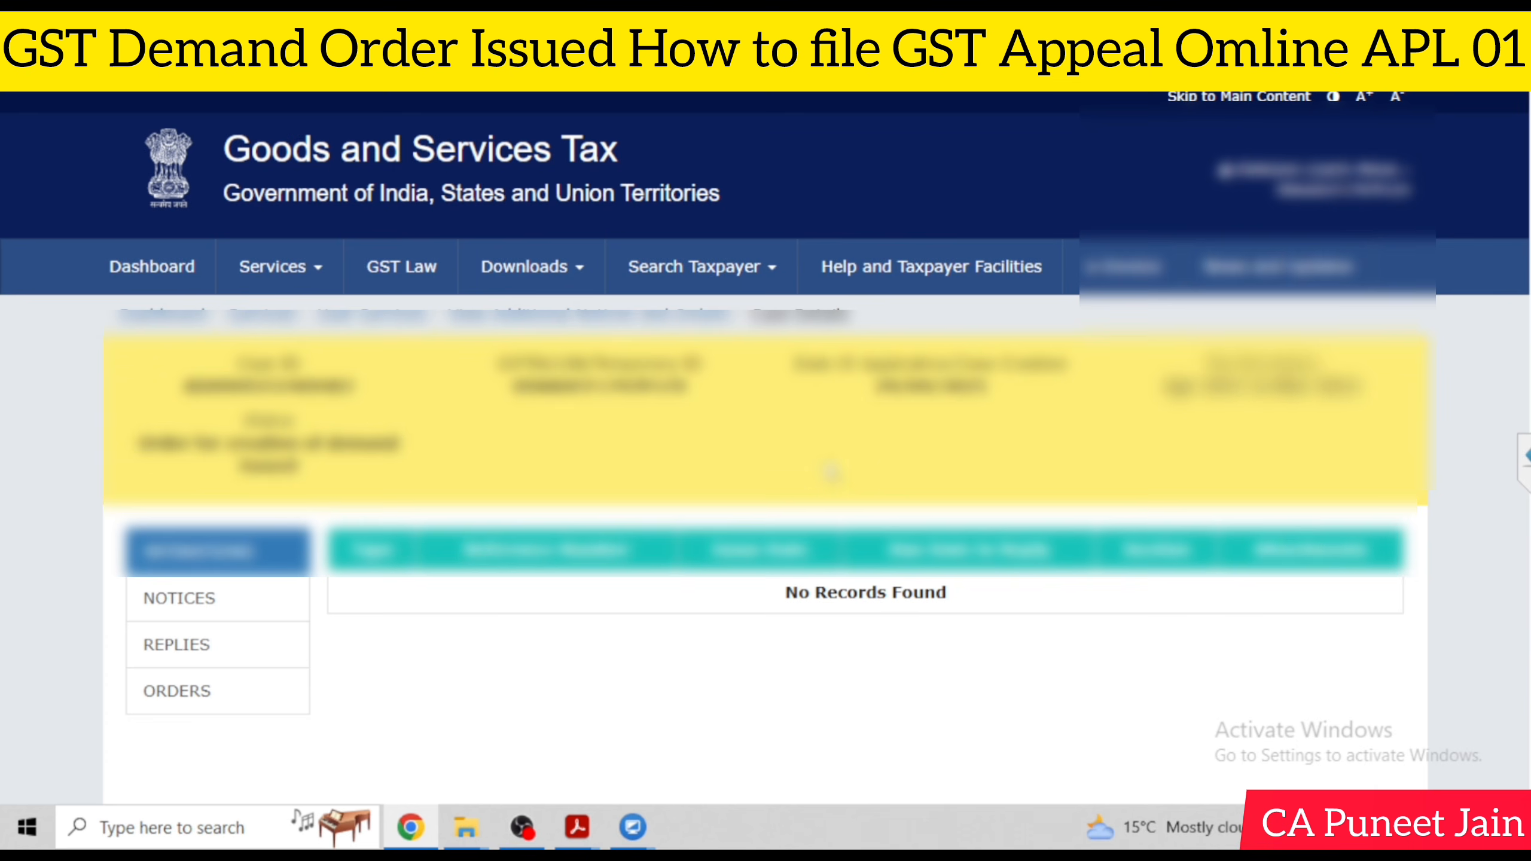
- Review the case's notices and replies, and copy the order number of the Assessment order and GST DRC-07
click(265, 609)
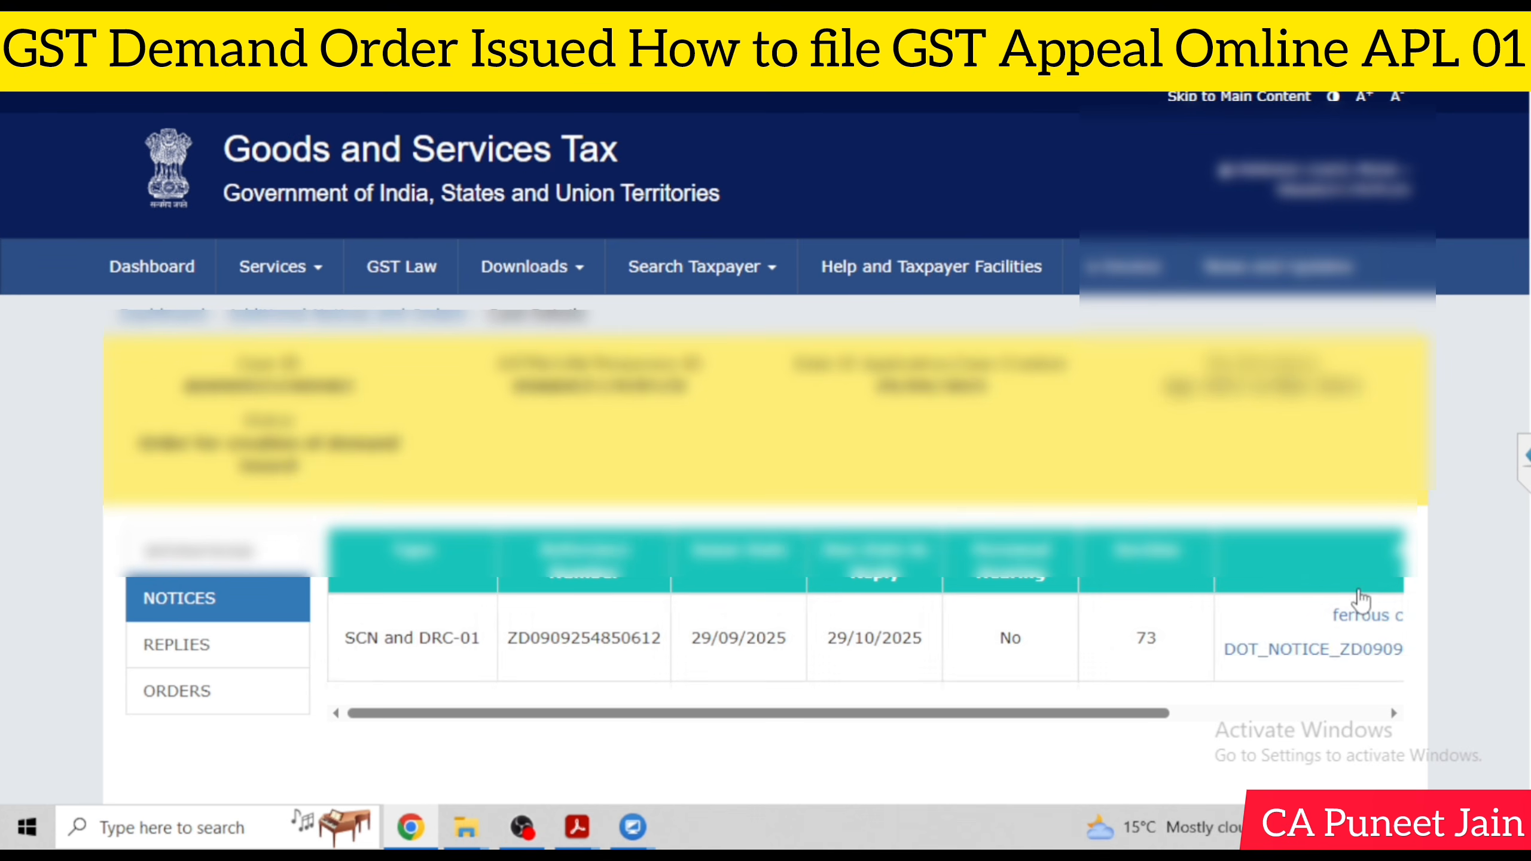
click(243, 651)
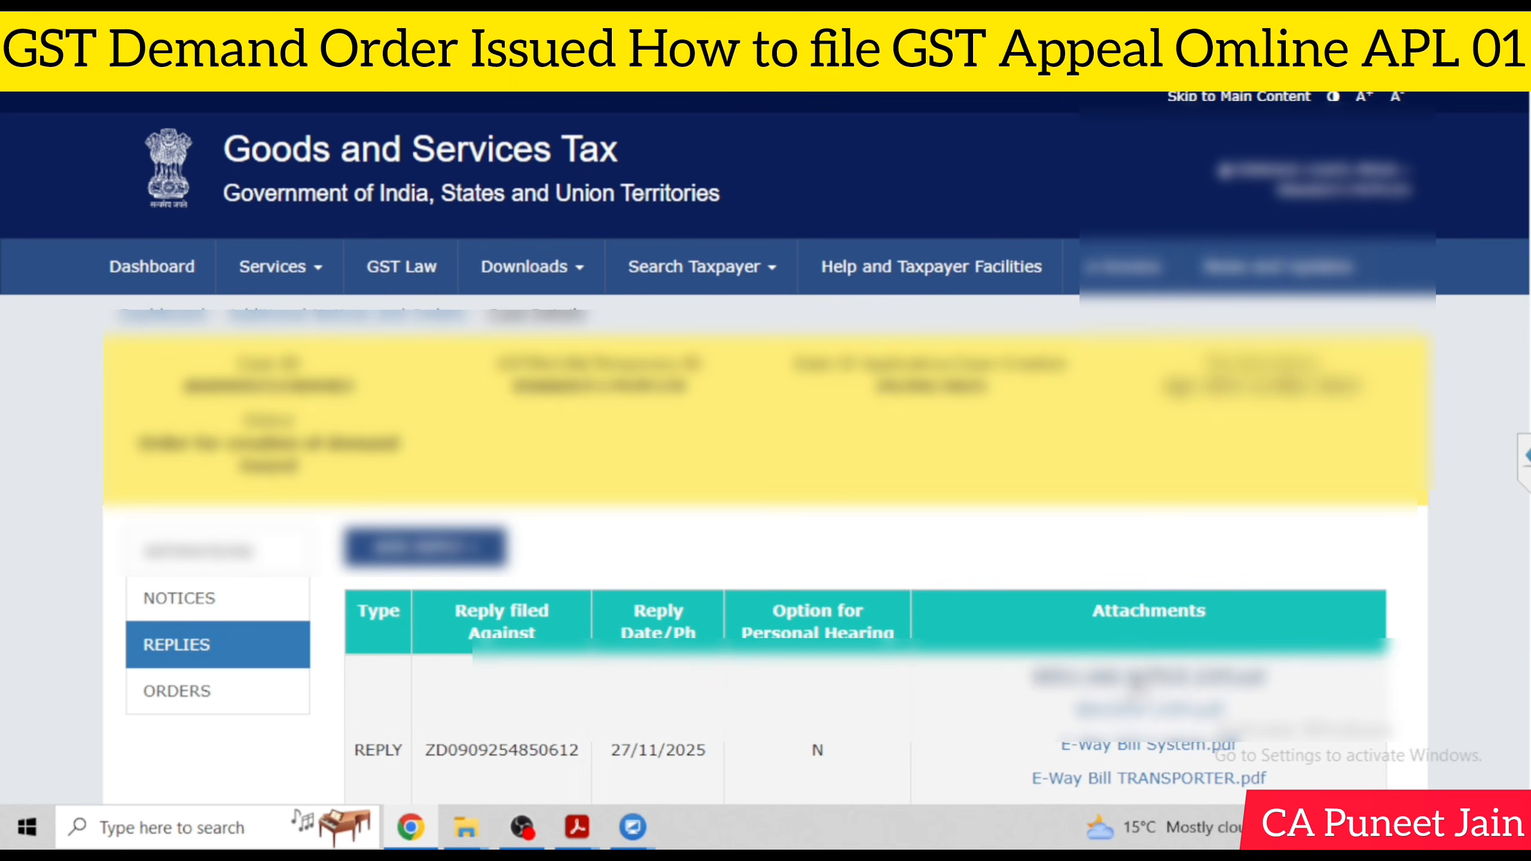
click(185, 692)
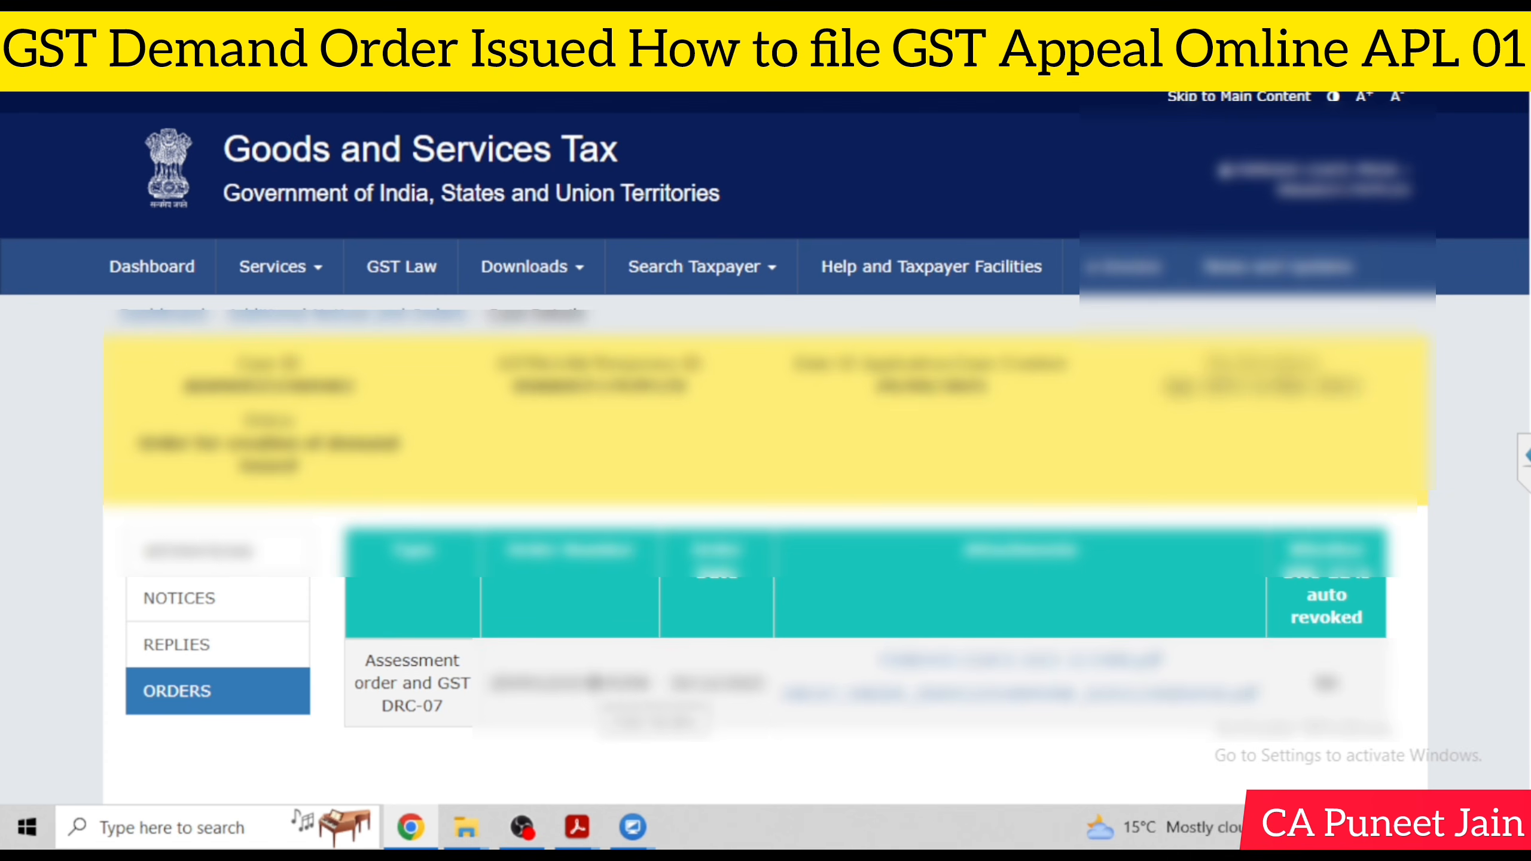
double_click(593, 682)
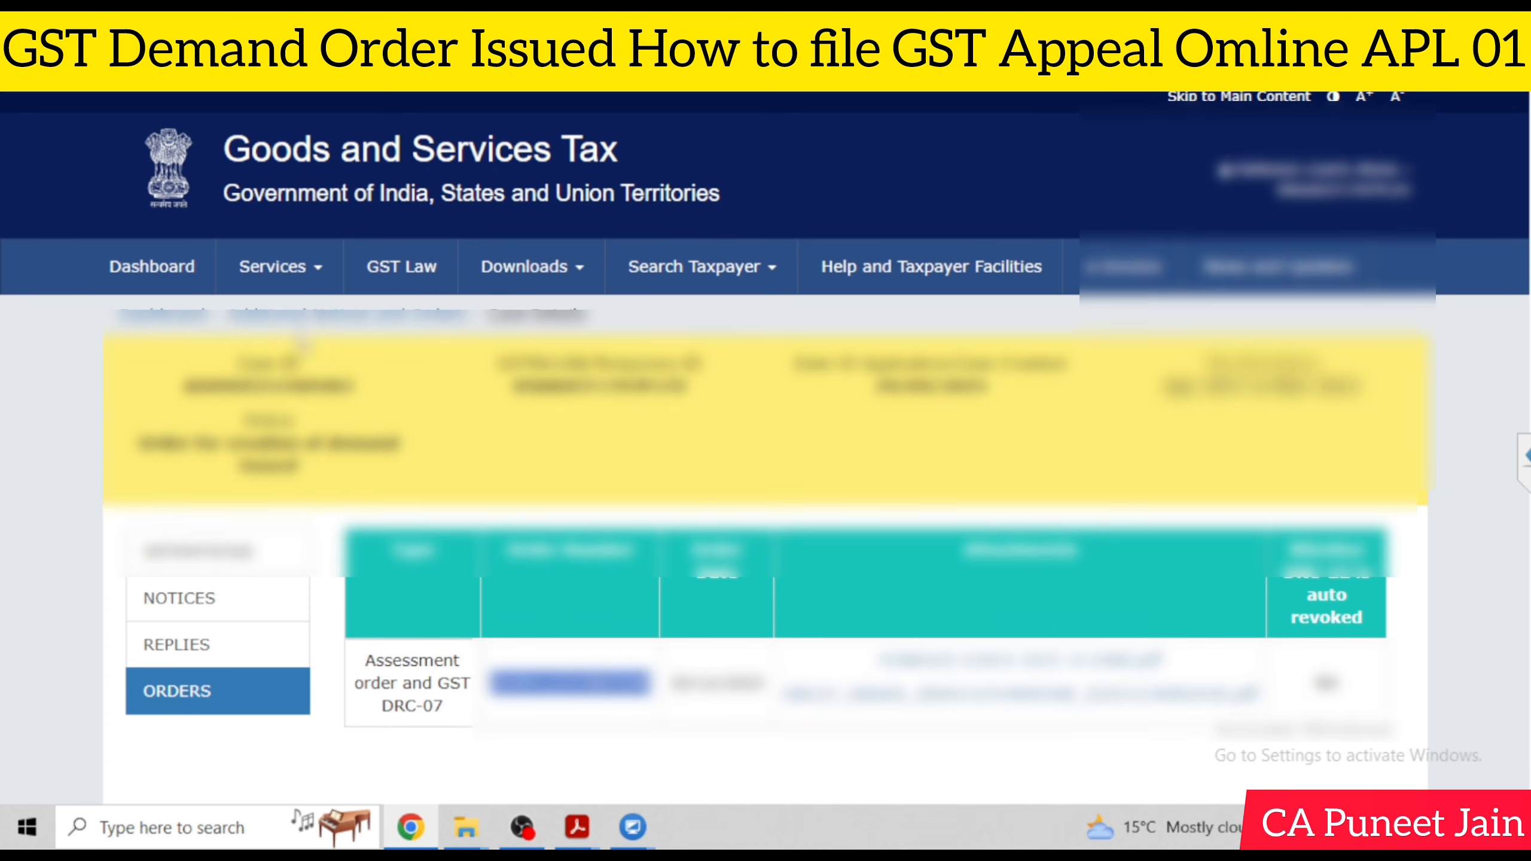
- Start a new application of type "Appeal to Appellate Authority" from My Applications
click(311, 264)
mouse_move(620, 330)
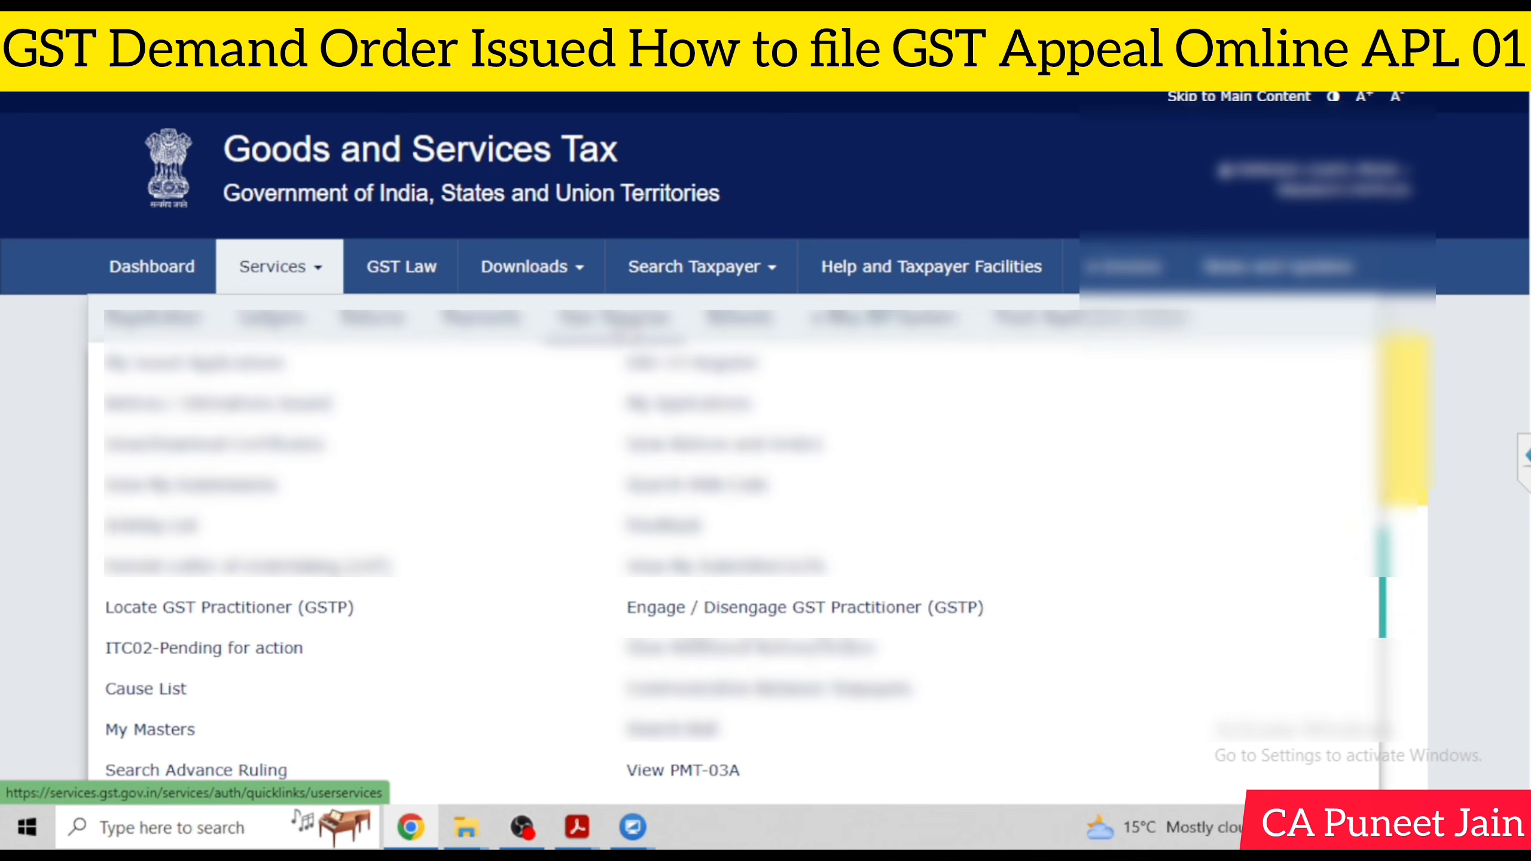
click(699, 410)
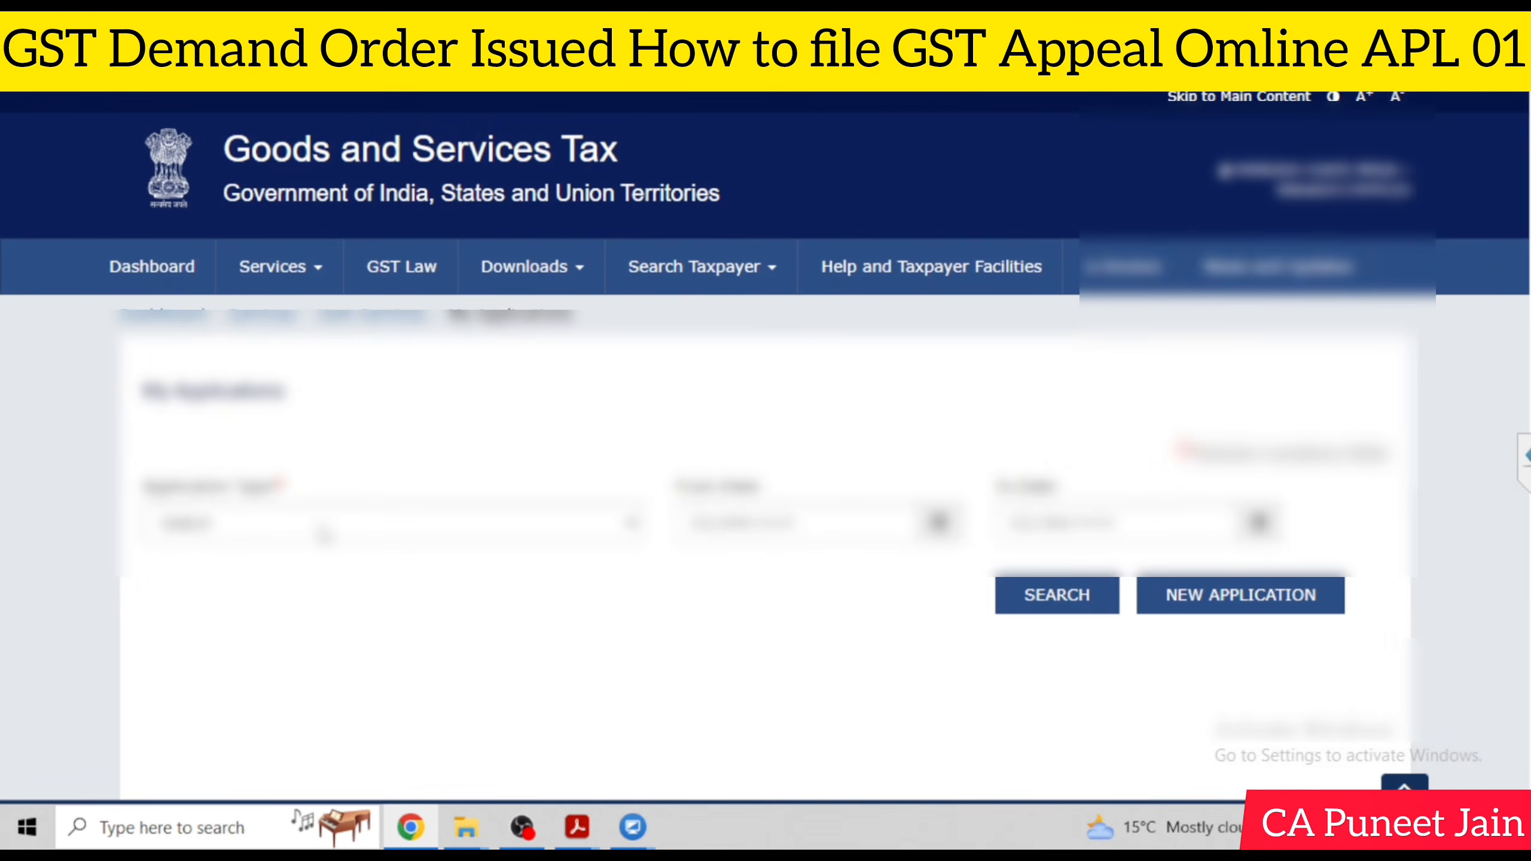
click(324, 532)
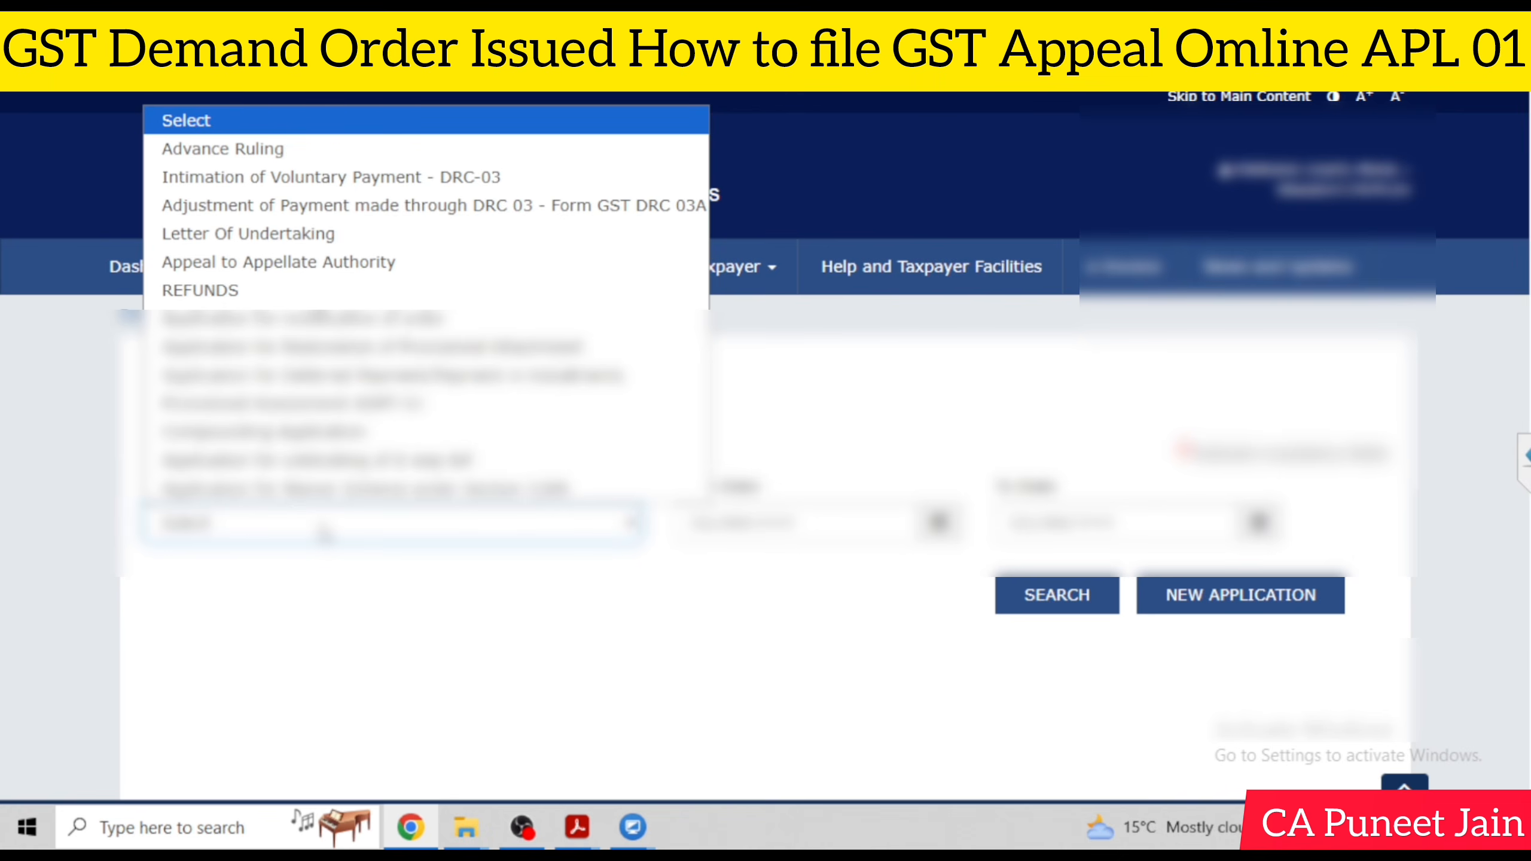
click(327, 263)
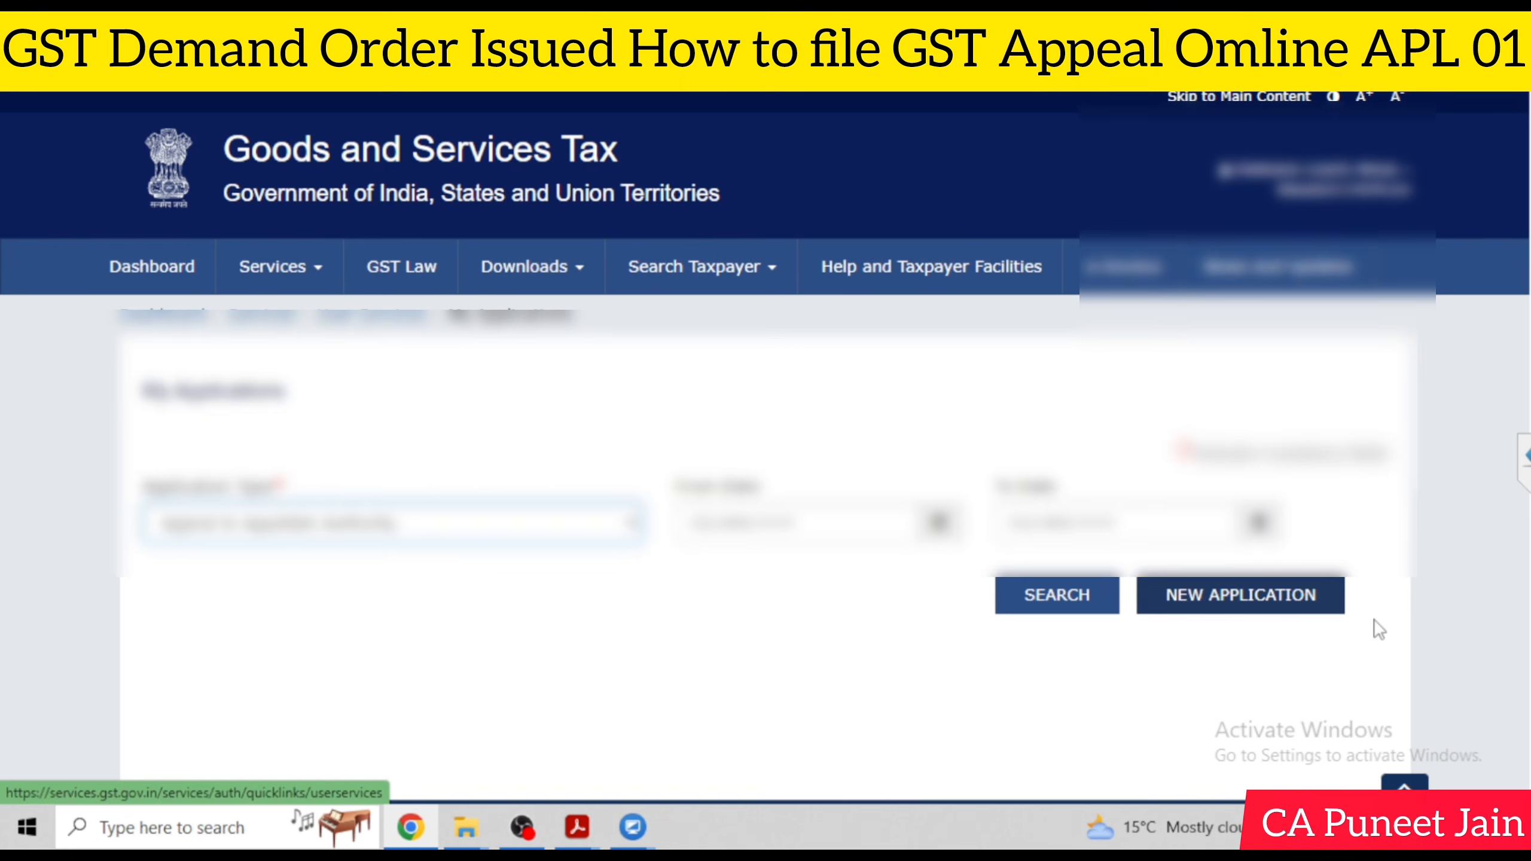
click(1290, 600)
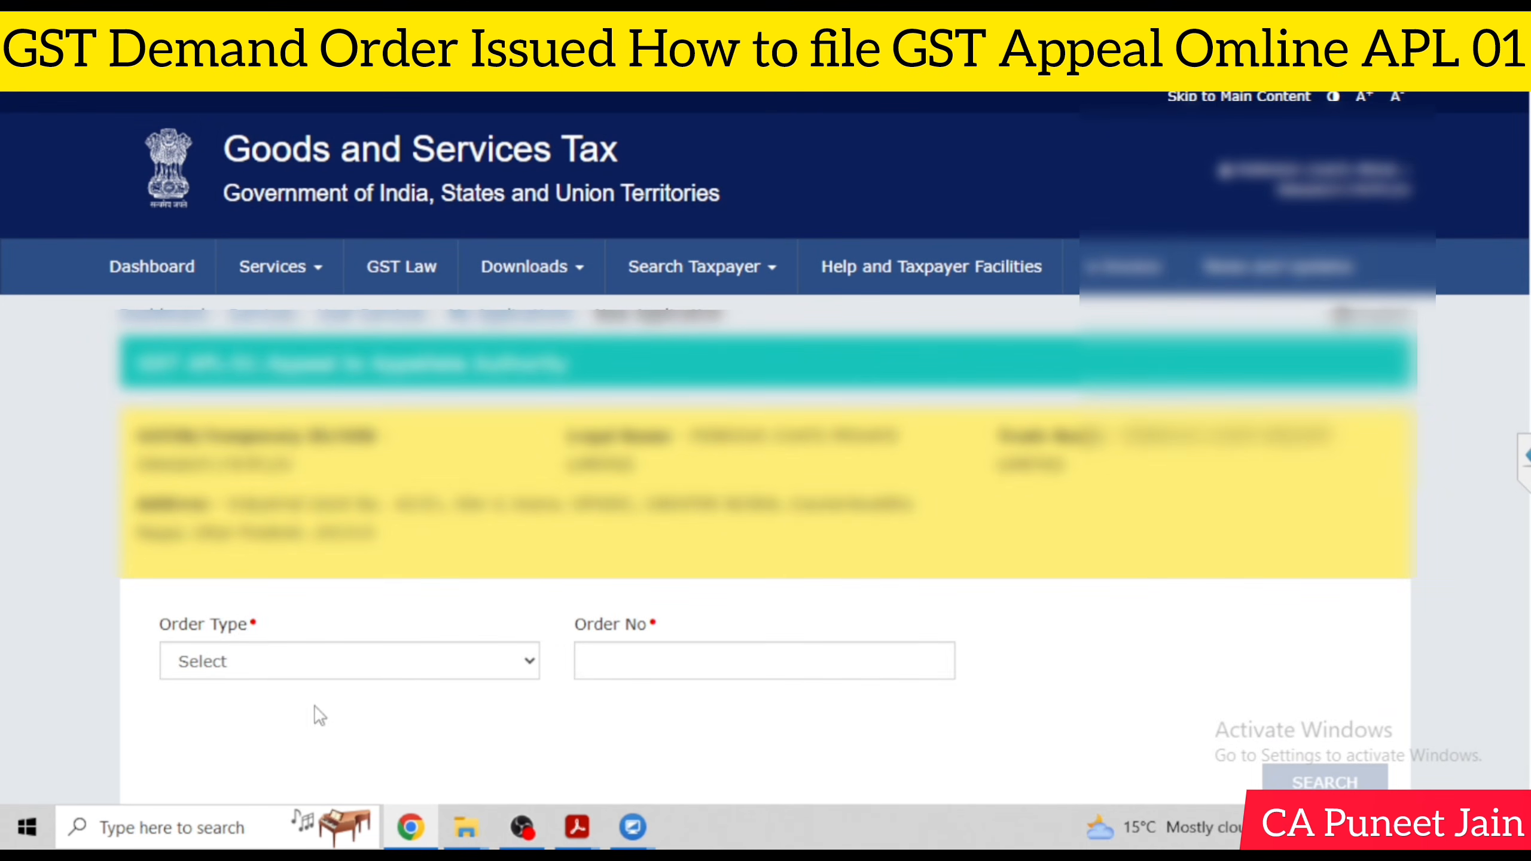
- Specify the appealed order as "Assessment -Demand Order" with the copied order number, answering No to multiple financial years
click(208, 663)
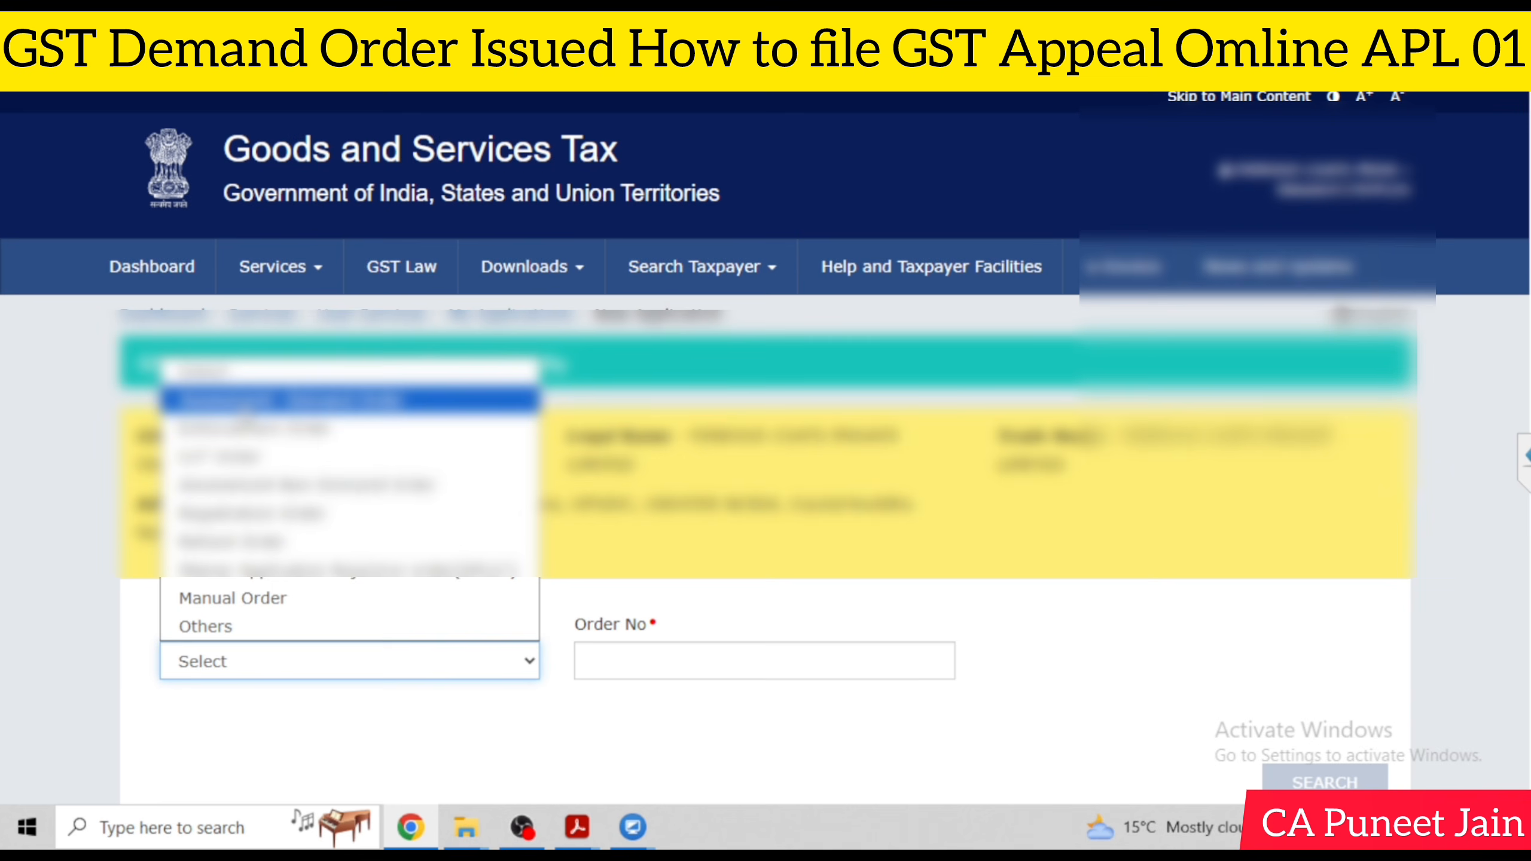
click(244, 404)
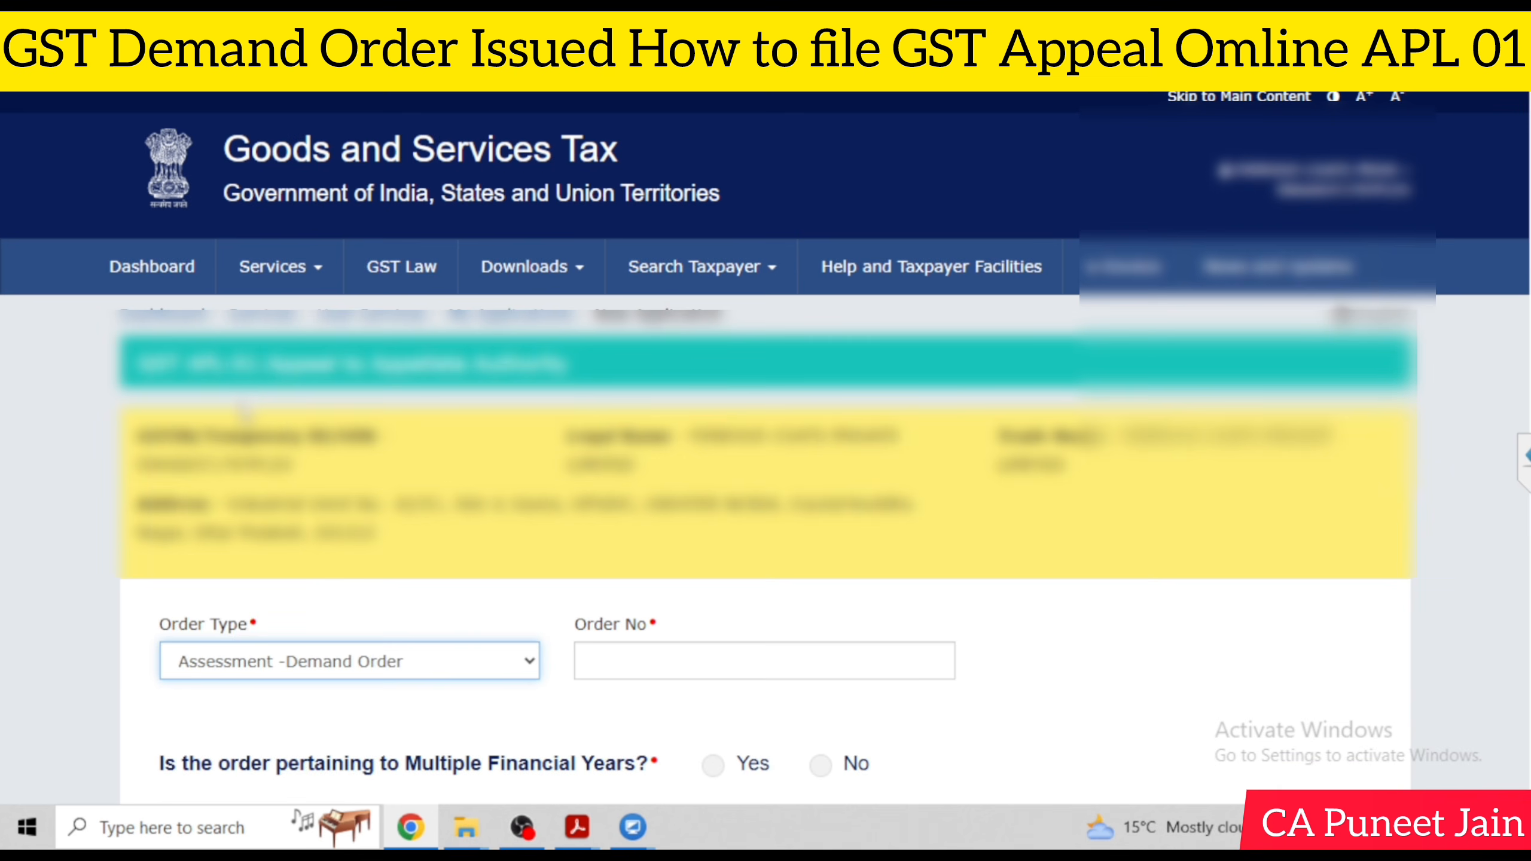
click(755, 674)
key(ctrl+v)
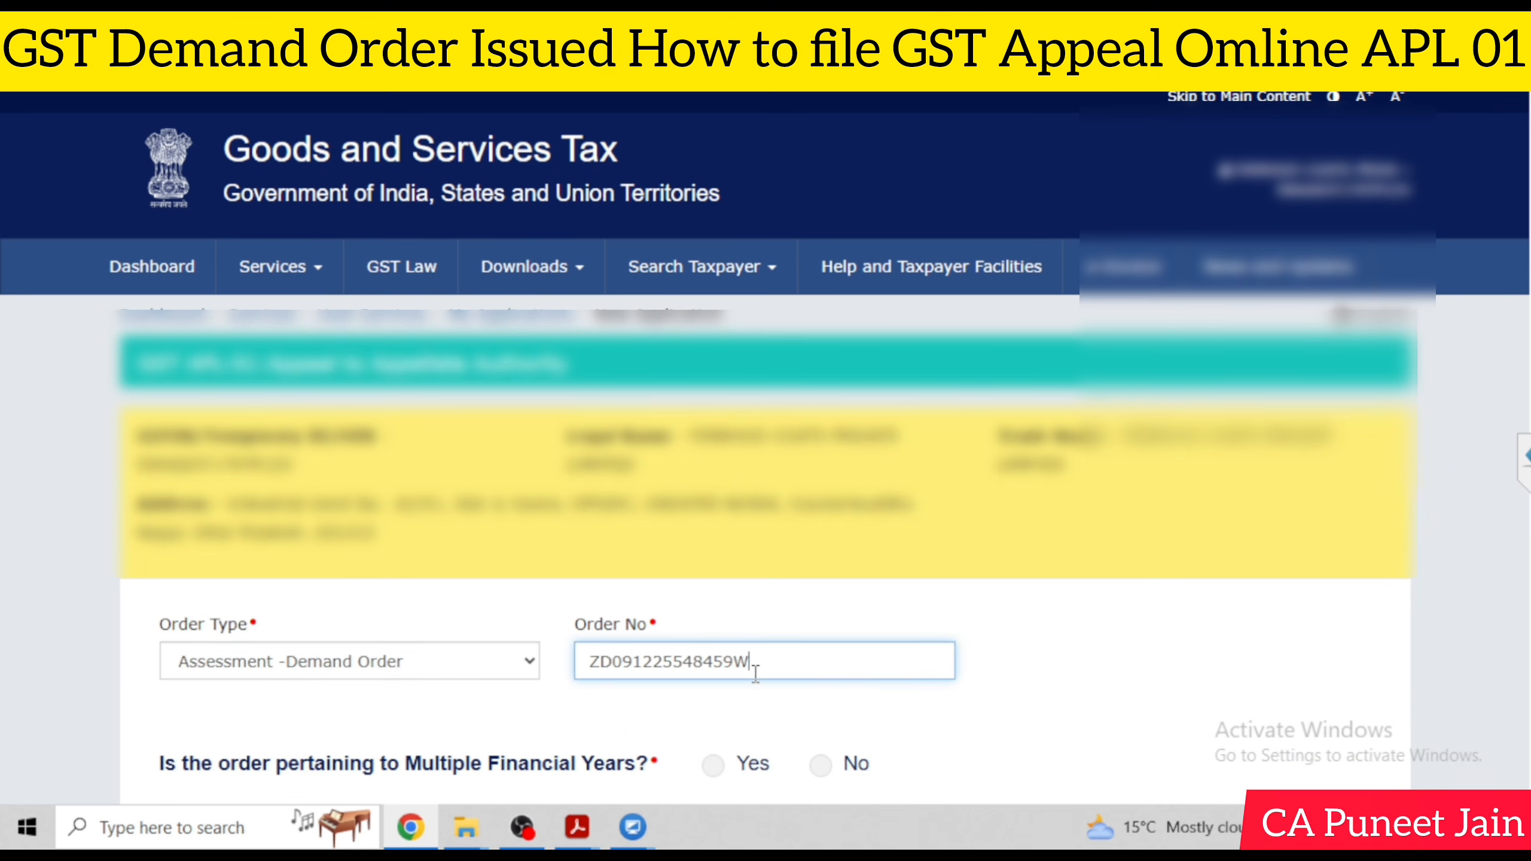
click(1071, 652)
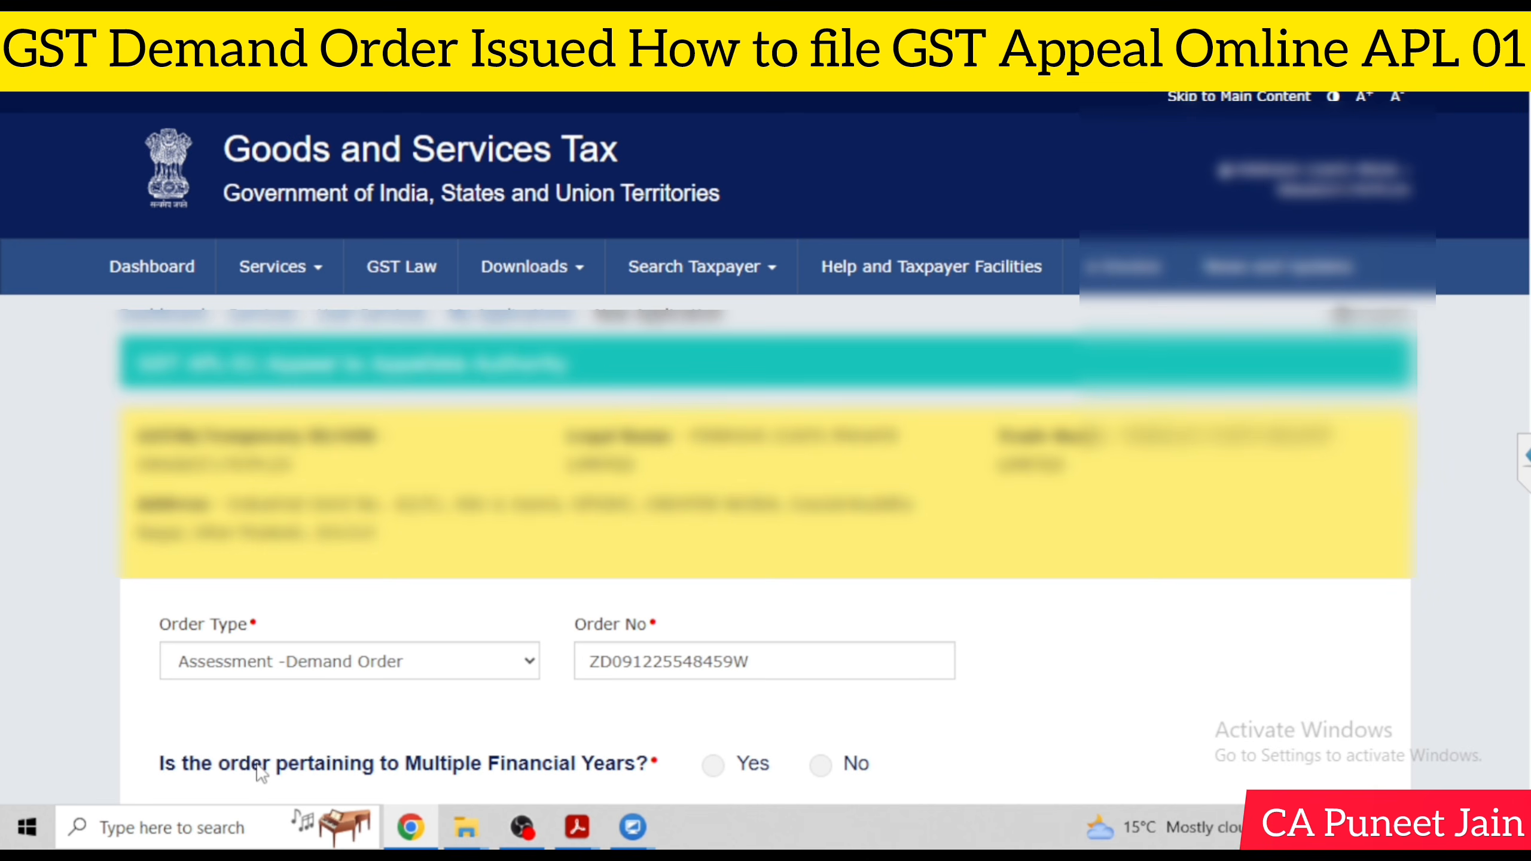
click(820, 765)
- Set the category of the case under dispute to "16. Others" and open its reason field for entry
scroll(699, 386, down, 10)
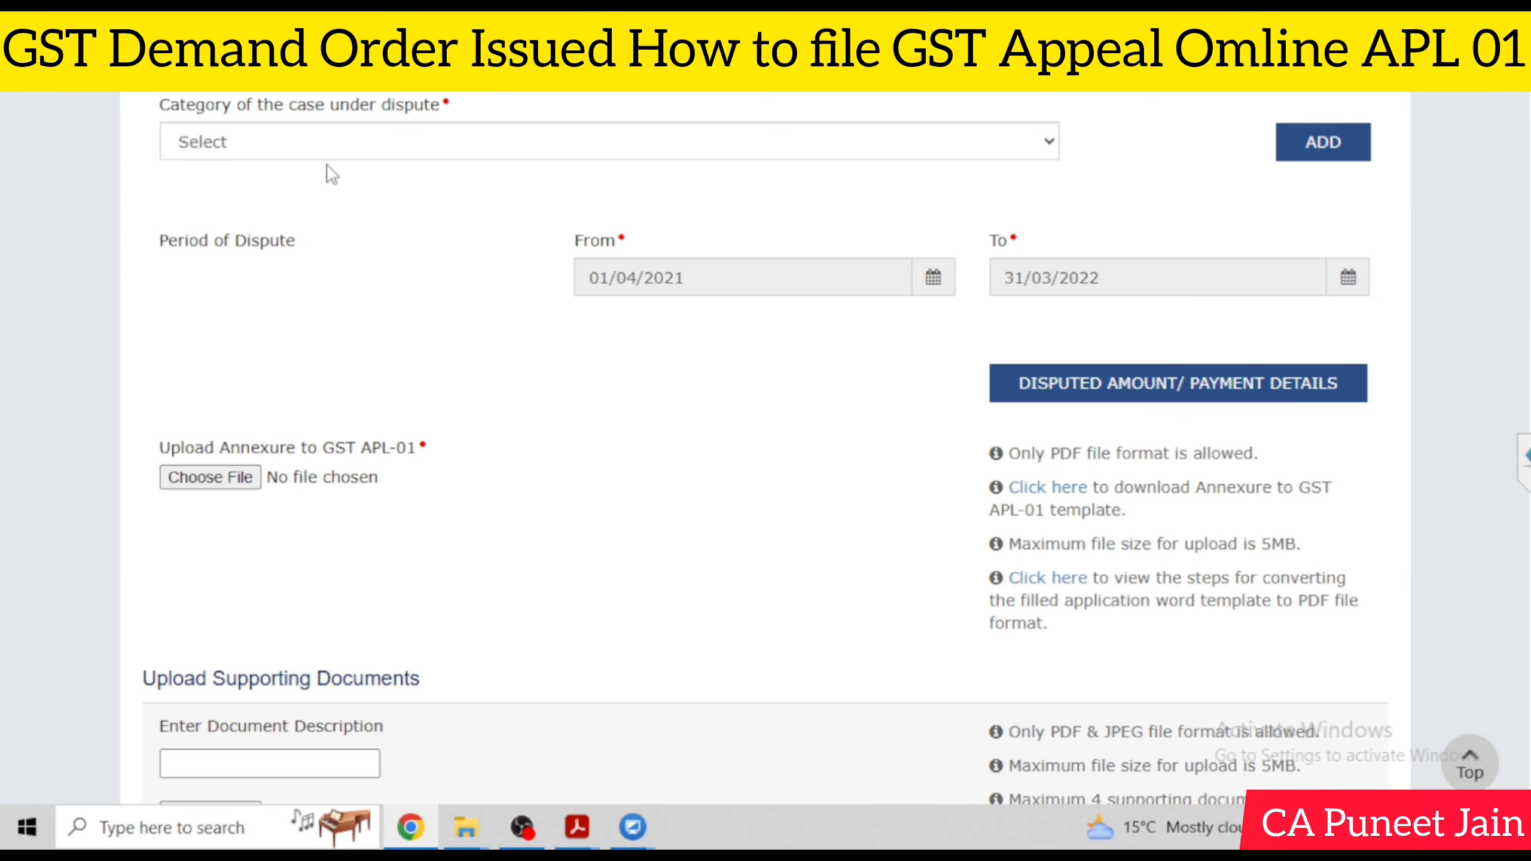
click(329, 148)
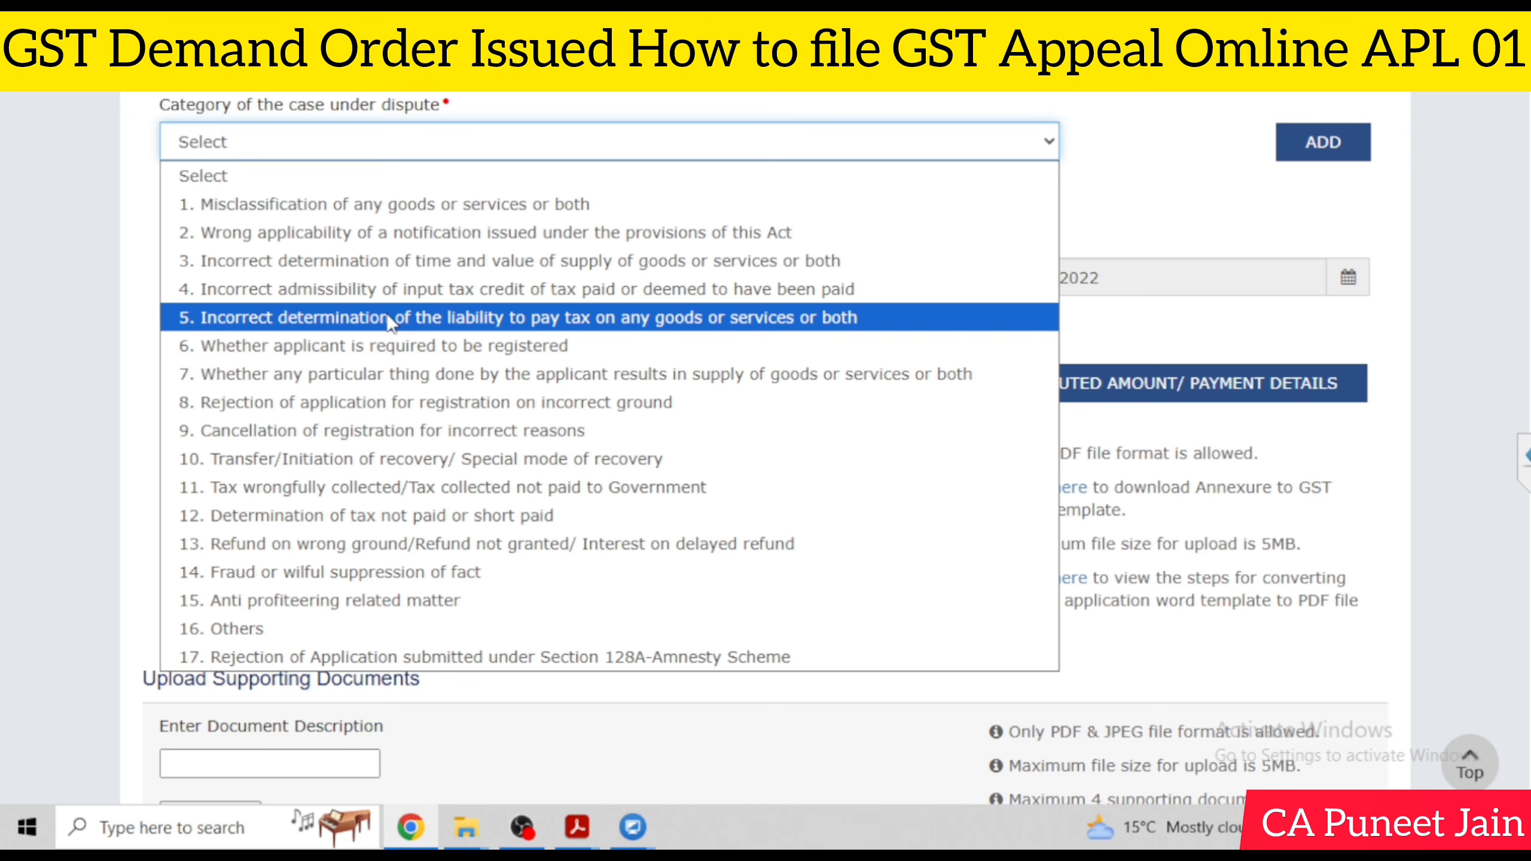
click(341, 630)
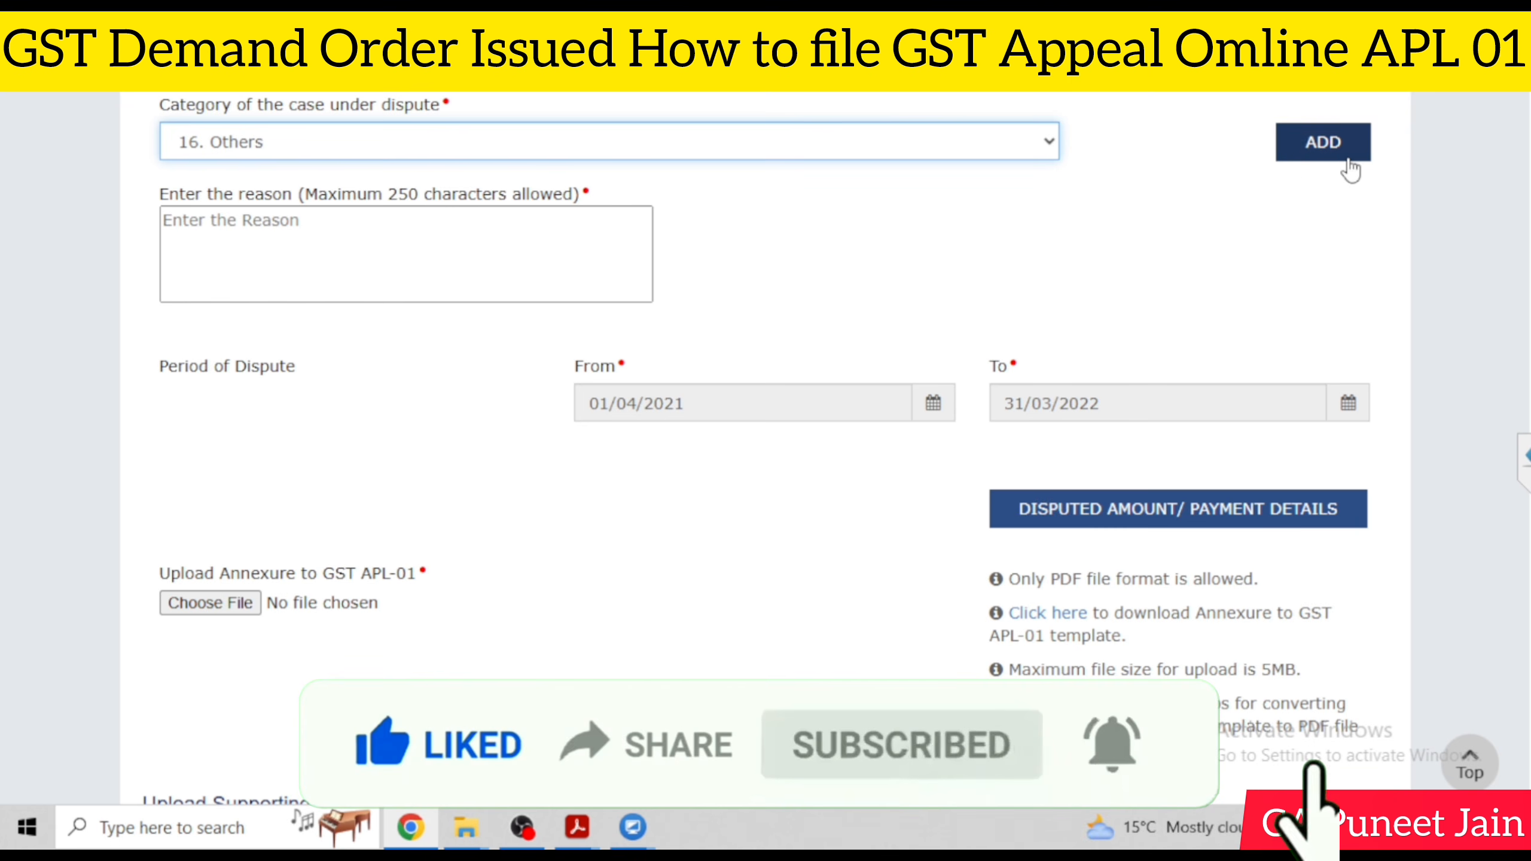
click(516, 250)
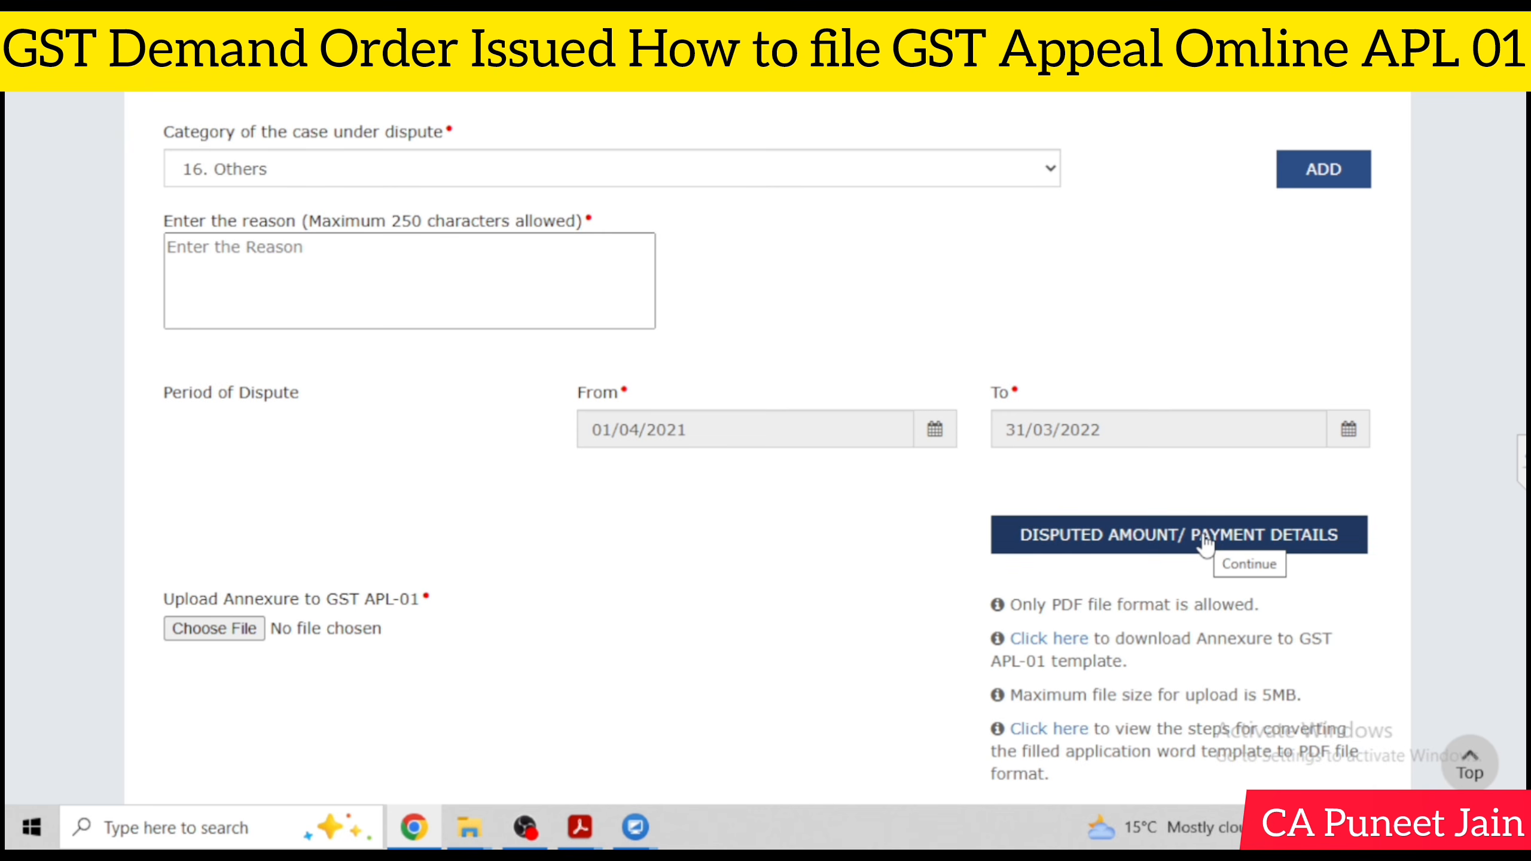
- Open the disputed amount and payment details, and enter 543025 as the disputed Tax/Cess for both central and State/UT tax
click(1170, 551)
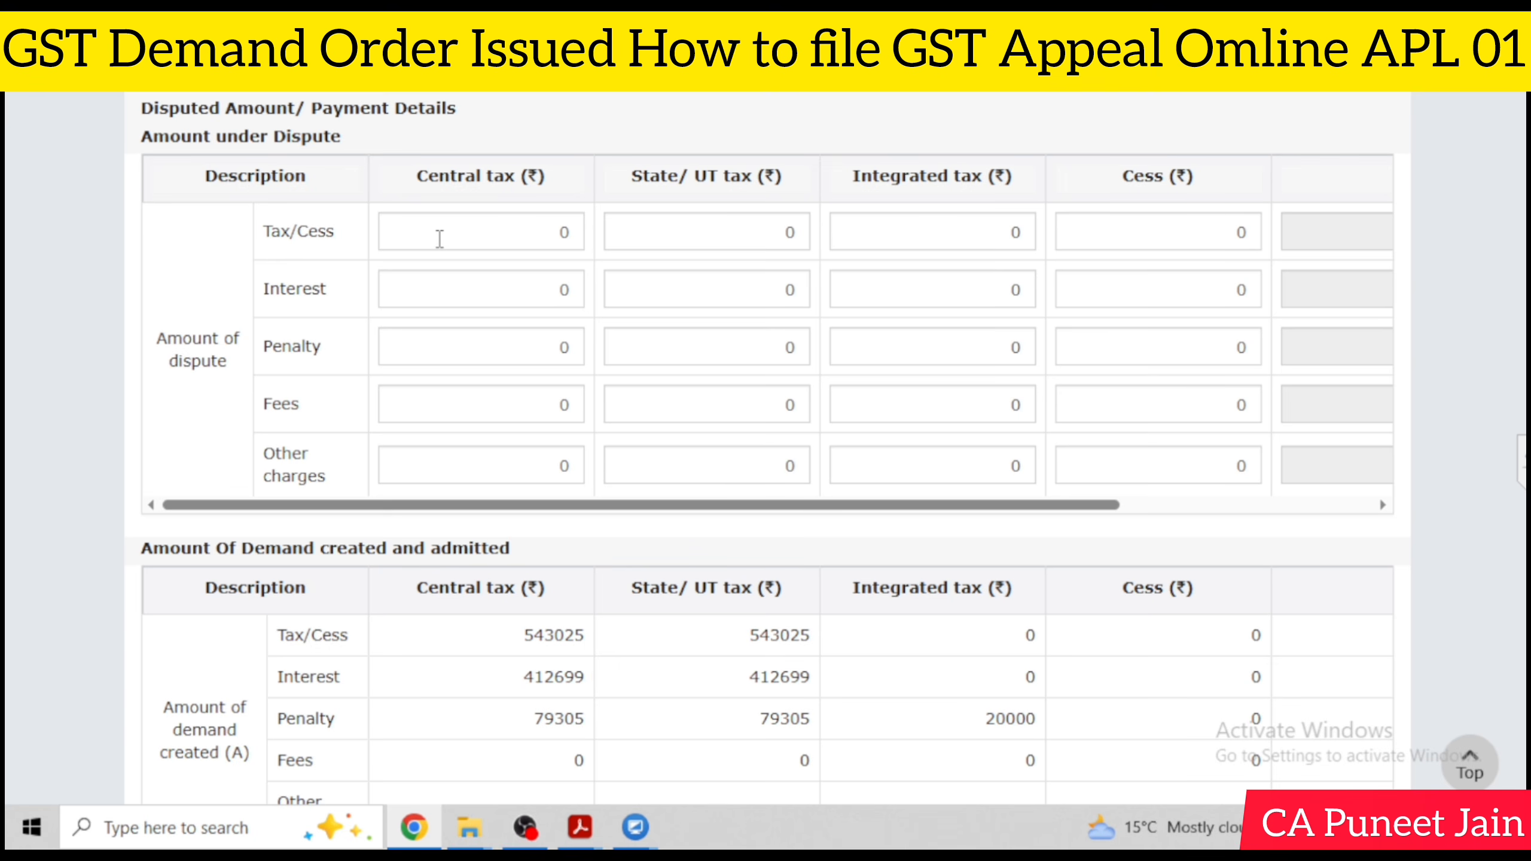
drag(470, 237, 571, 233)
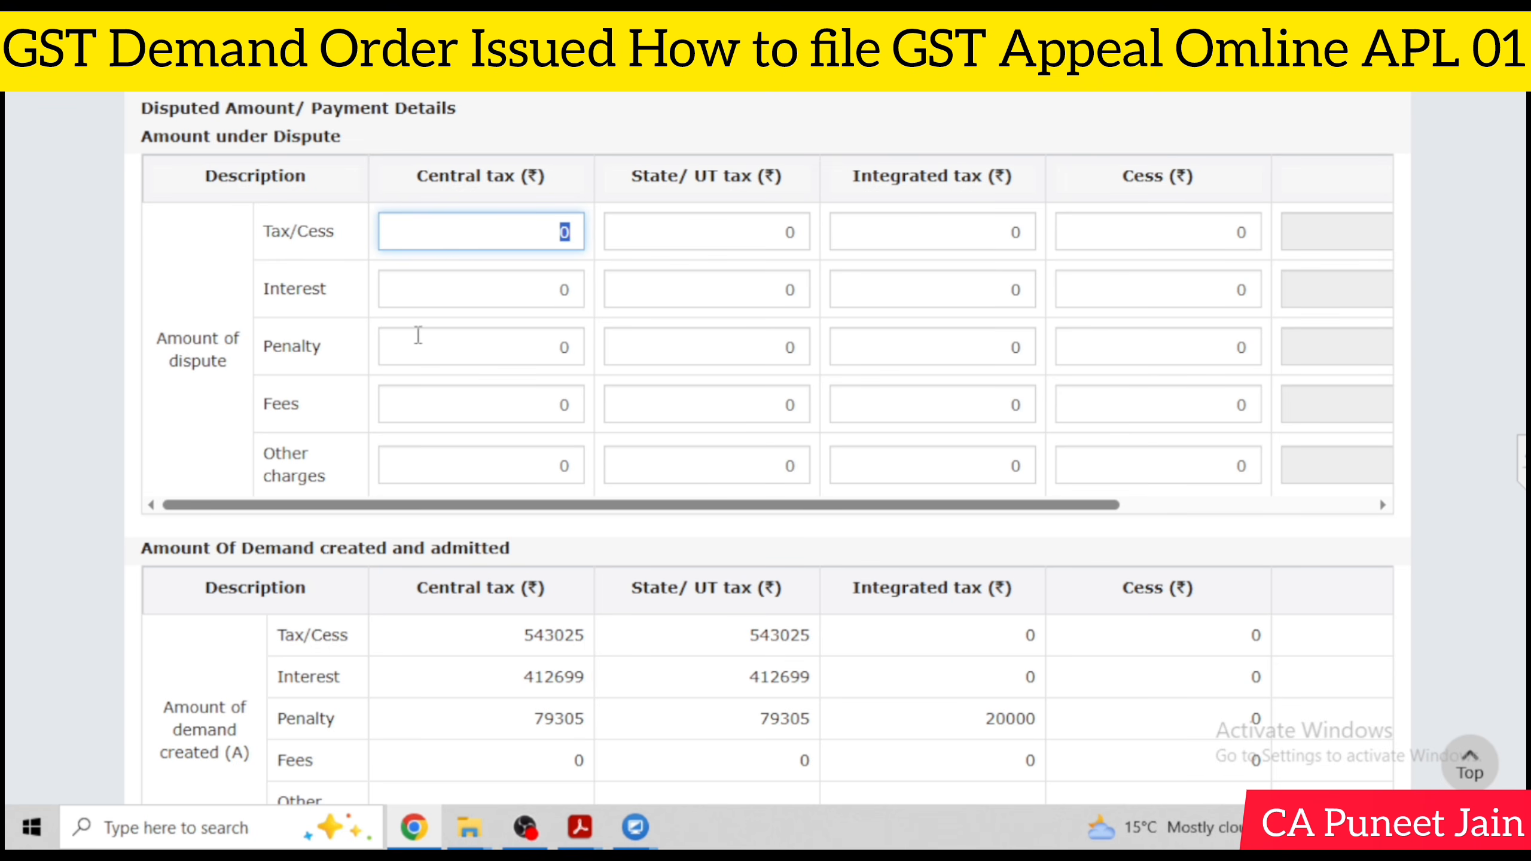
text(543025)
click(509, 400)
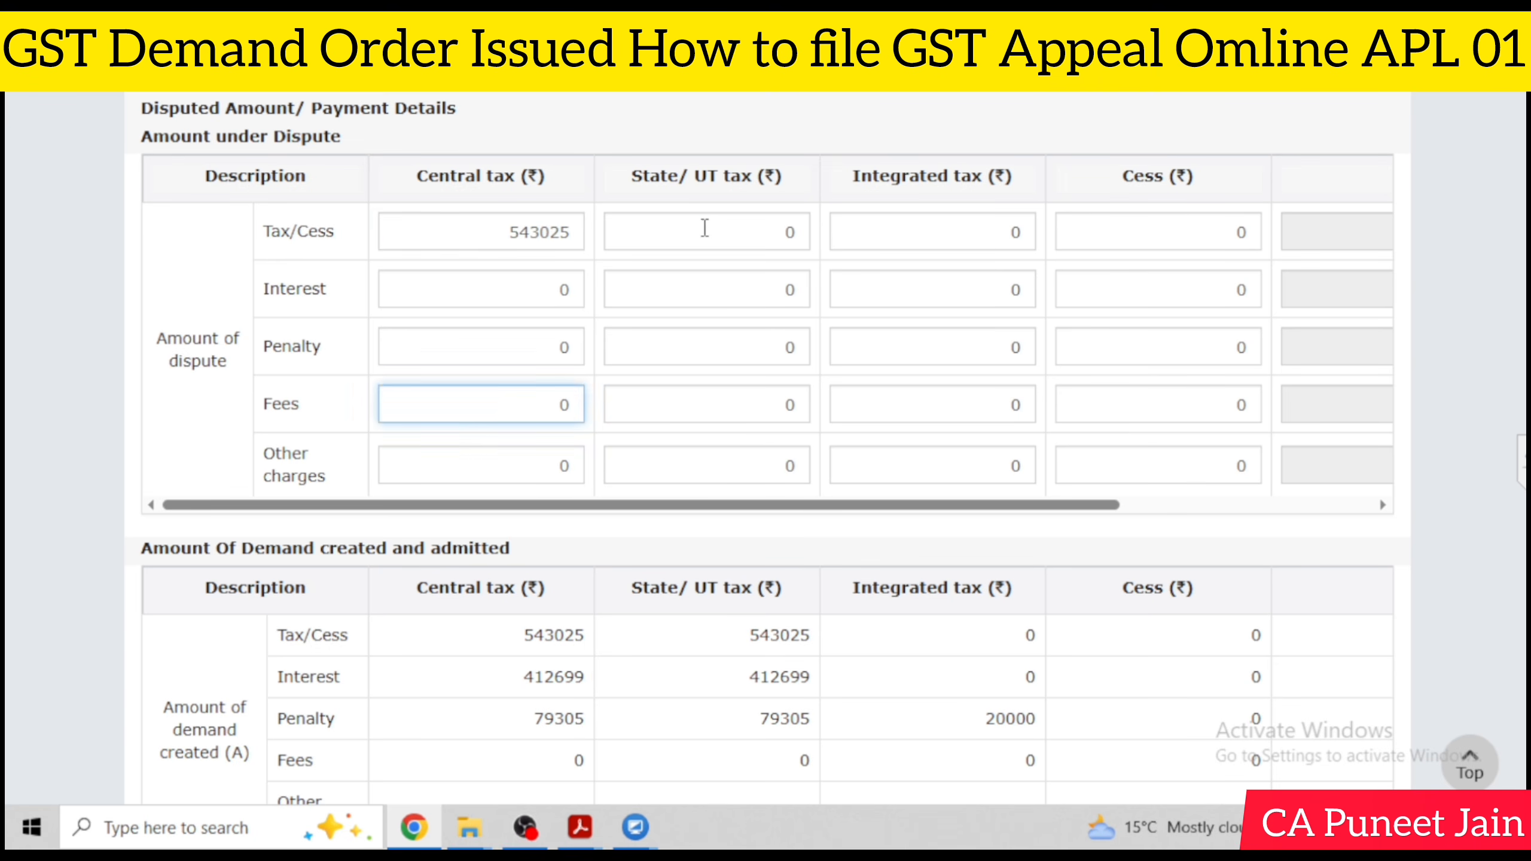
click(721, 228)
drag(720, 228, 822, 236)
text(543025)
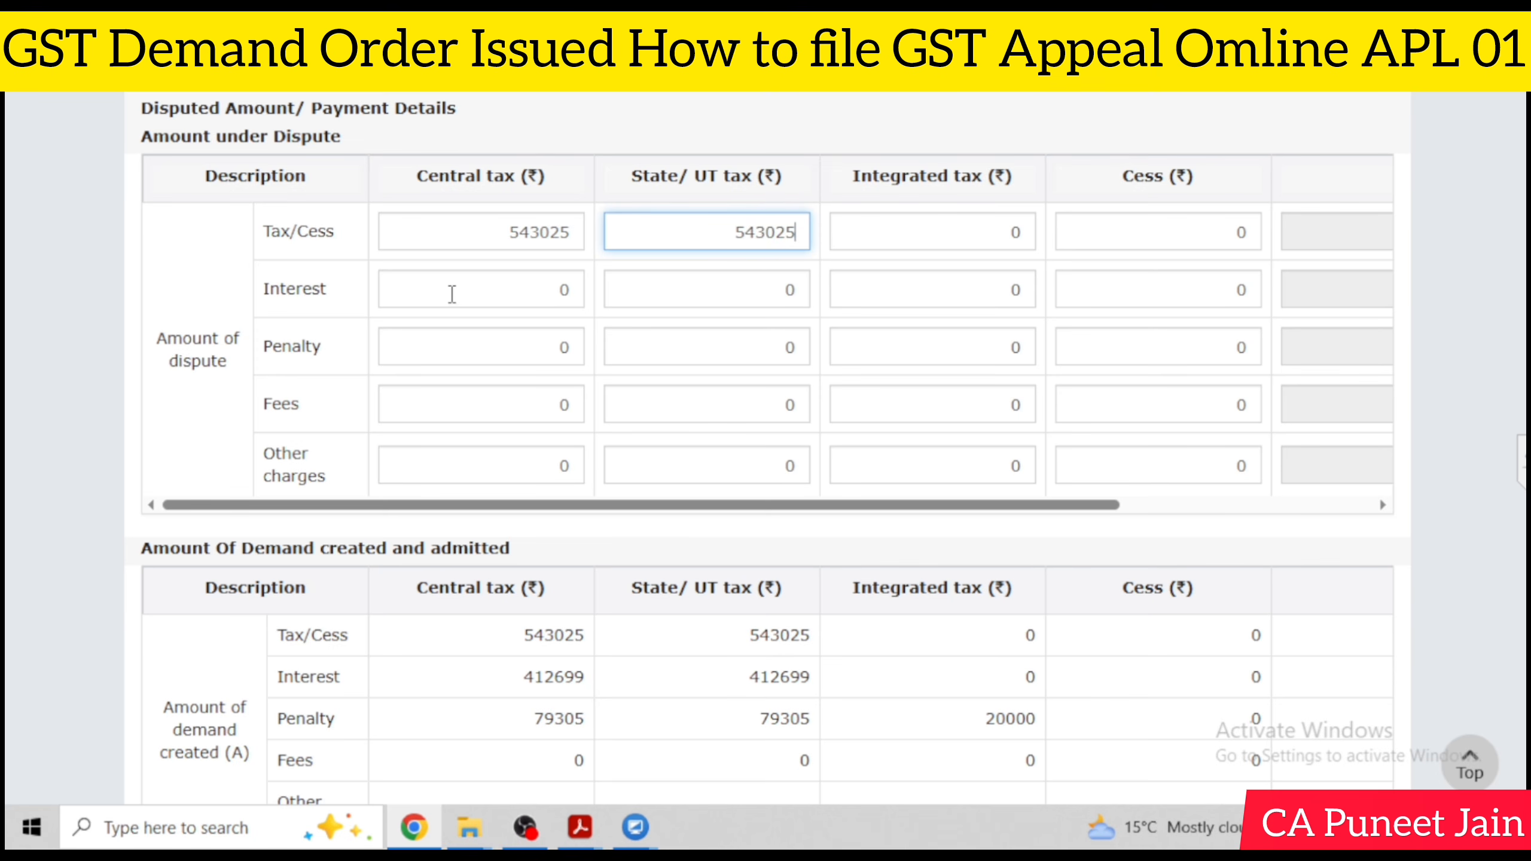
- Enter 412699 as the disputed interest for both central tax and State/UT tax
drag(451, 295, 754, 305)
text(41)
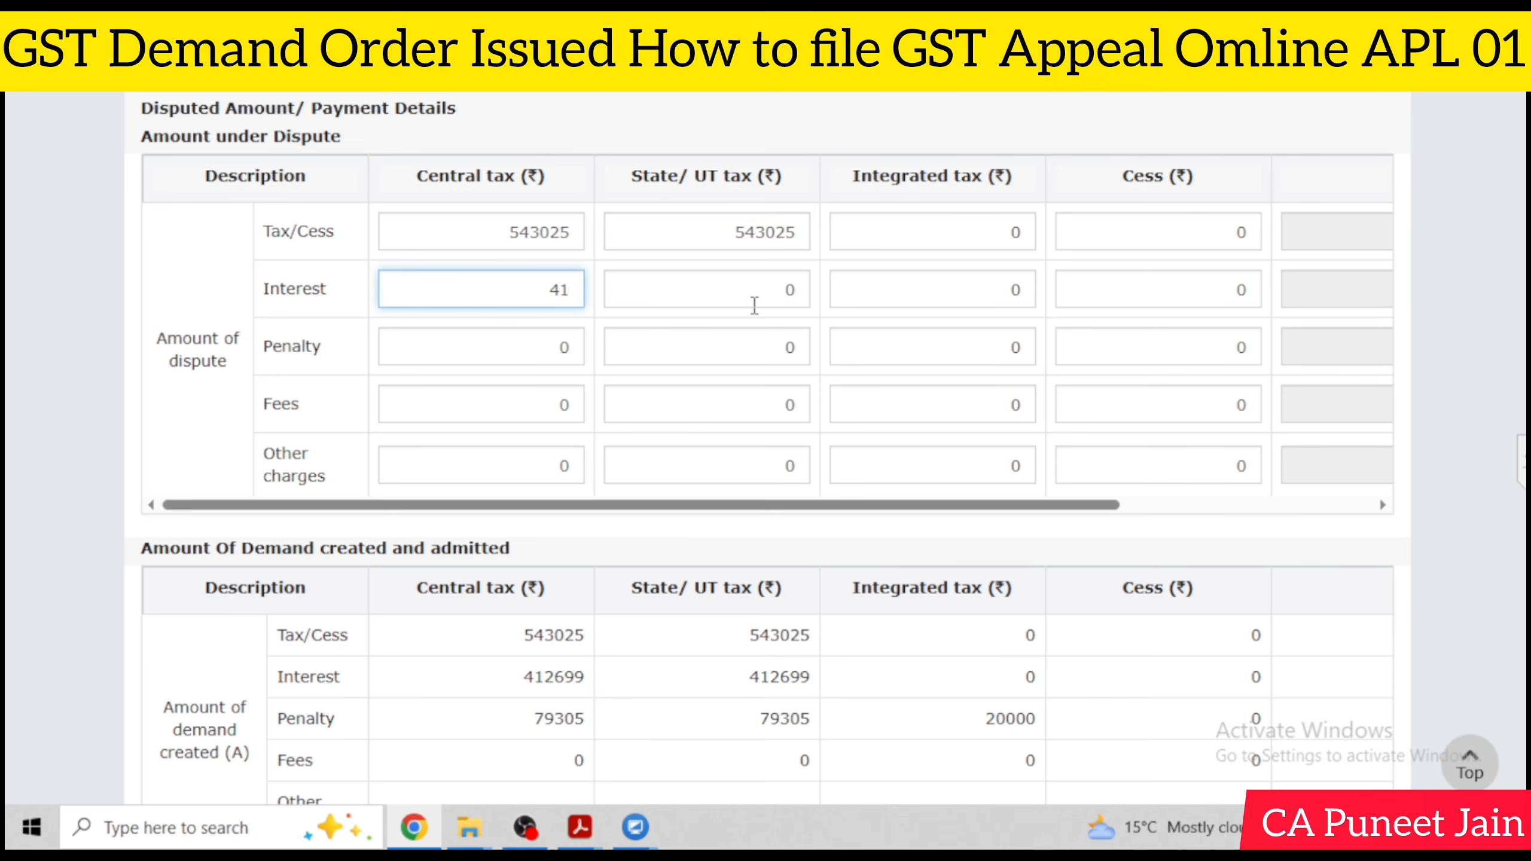
text(2699)
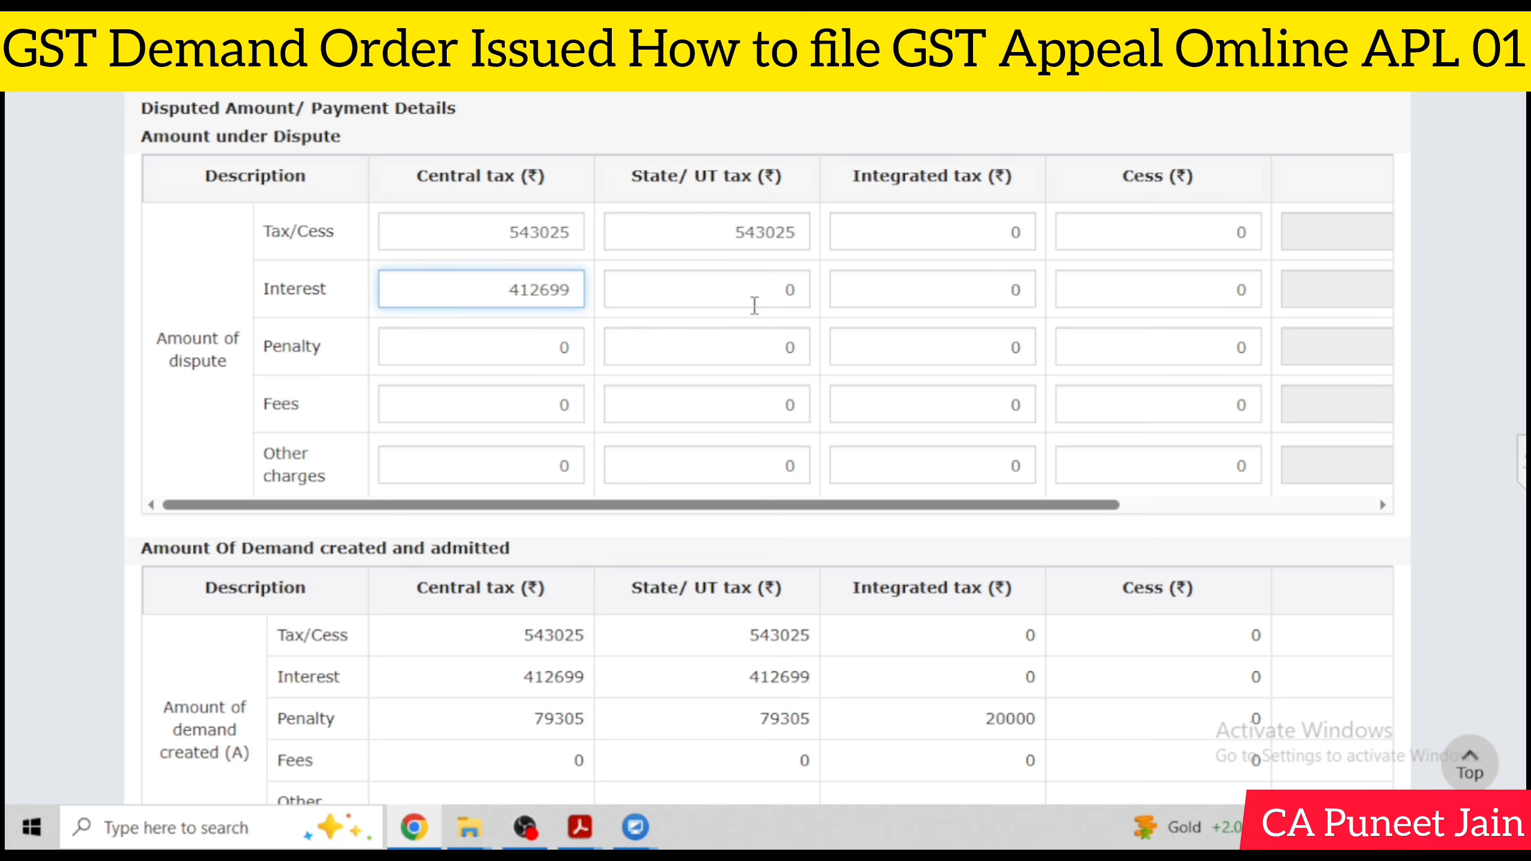
drag(754, 305, 834, 305)
text(41)
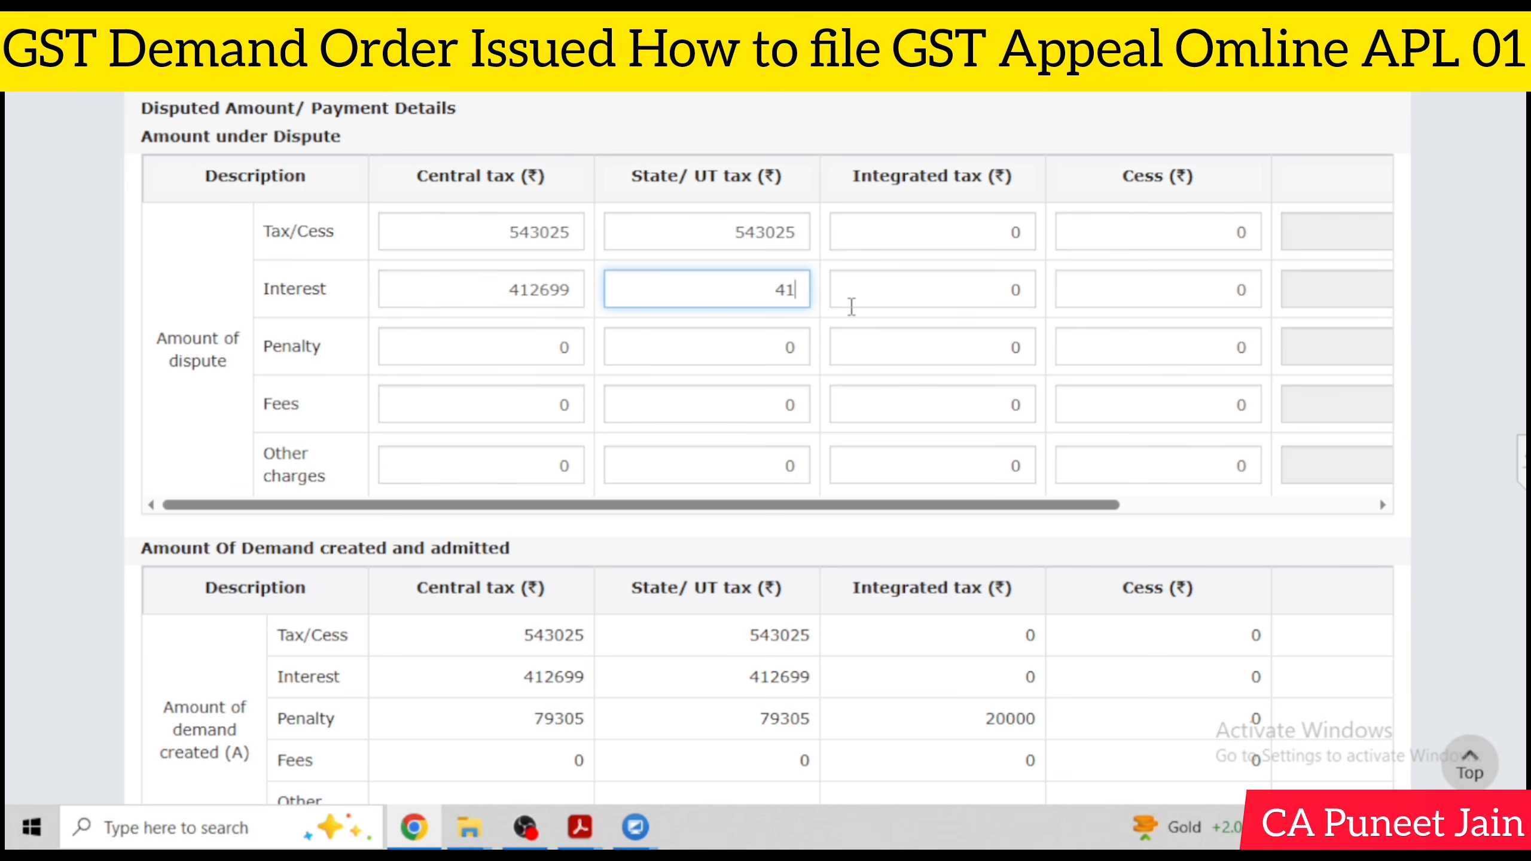
text(2699)
- Enter the disputed penalty as 79305 for central tax, 79305 for State/UT tax and 20000 for integrated tax
click(696, 344)
drag(535, 347, 591, 352)
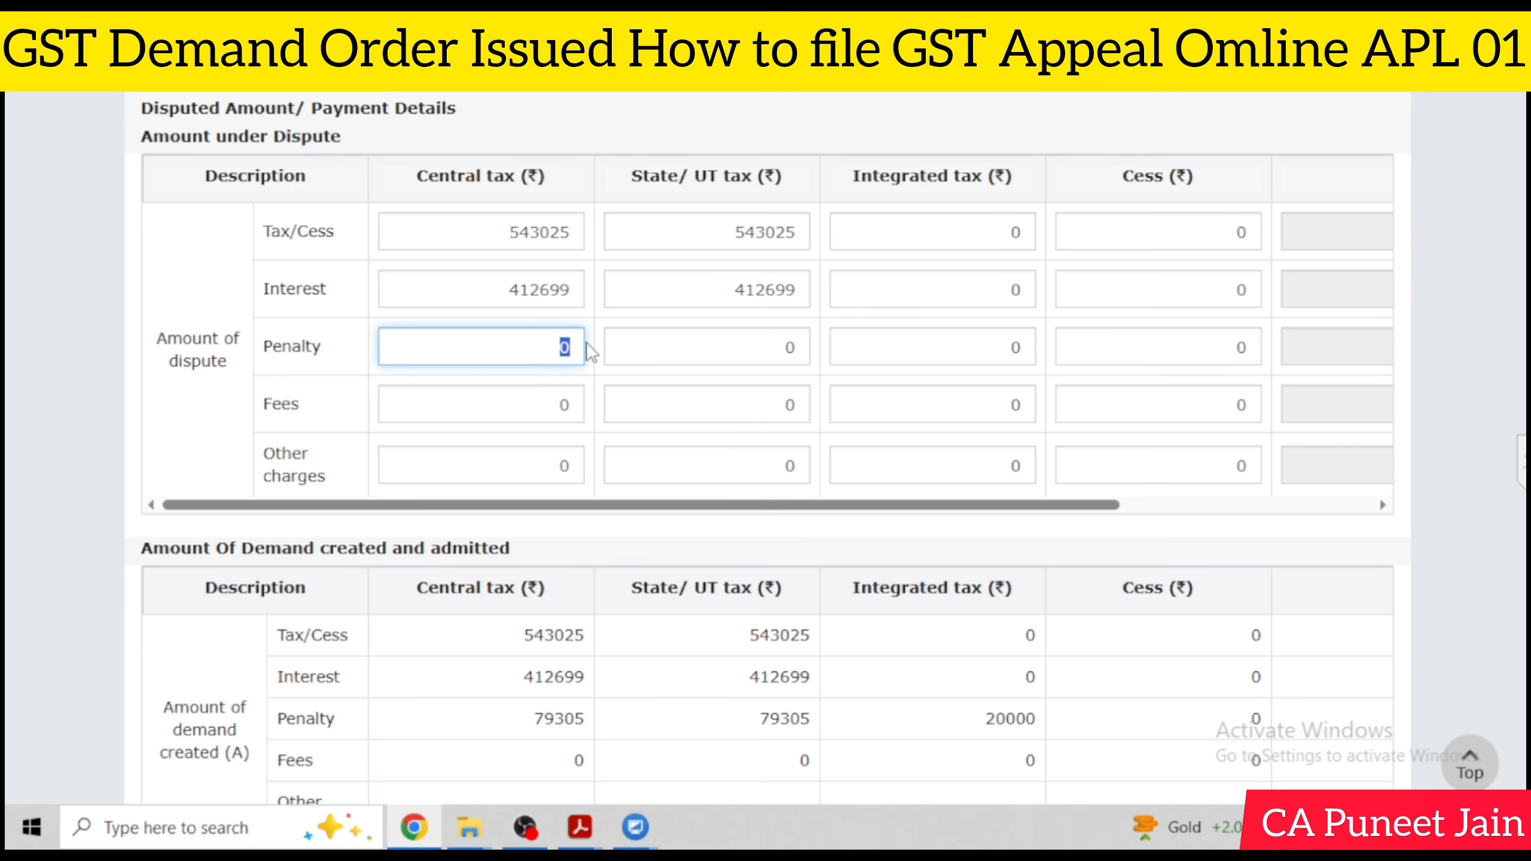
text(79305)
double_click(790, 347)
text(79)
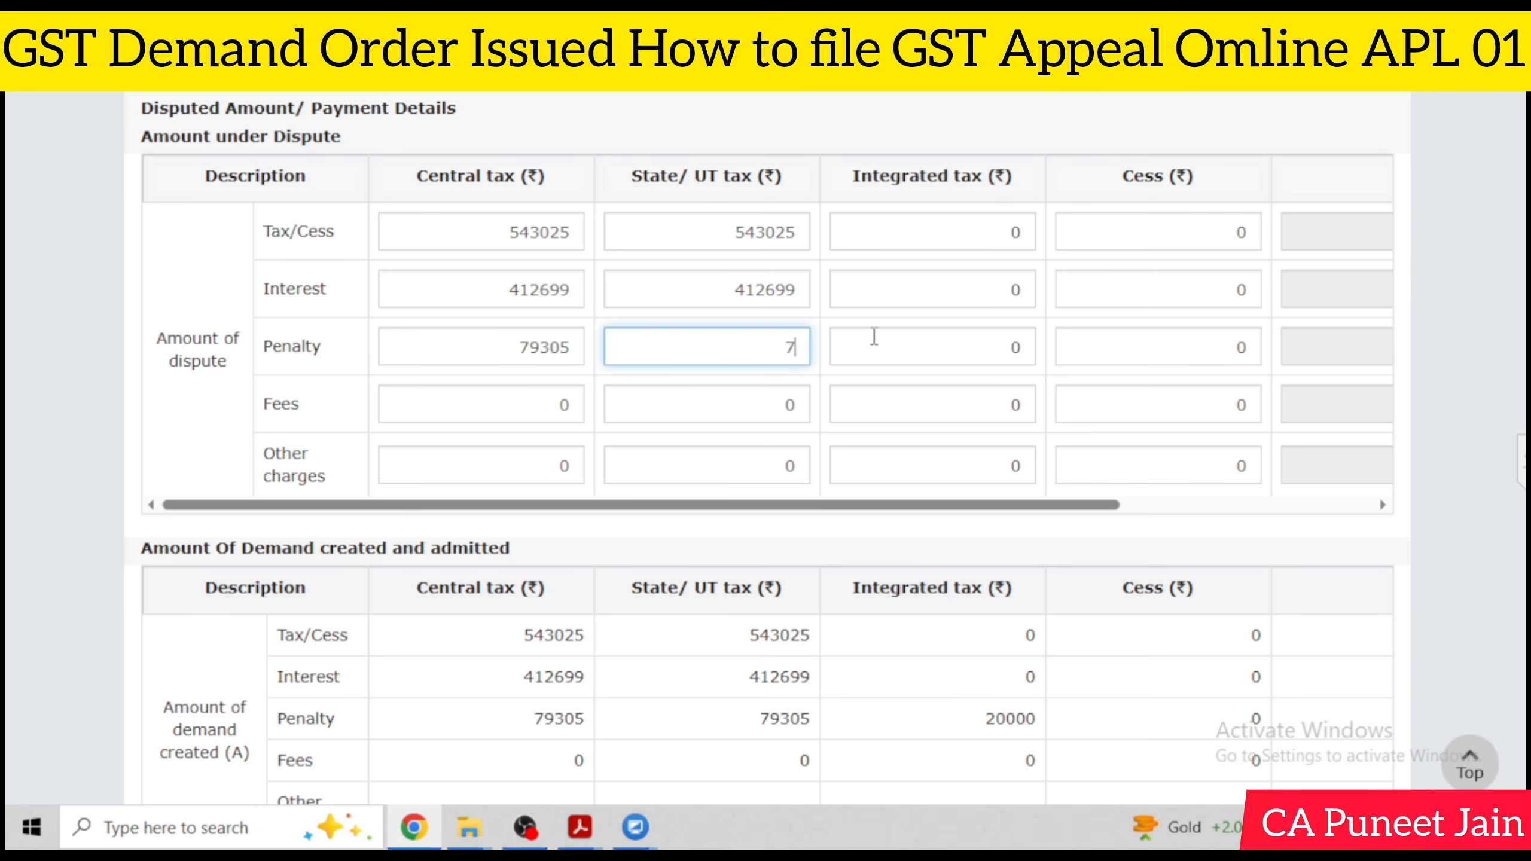
text(305)
double_click(1017, 346)
text(20000)
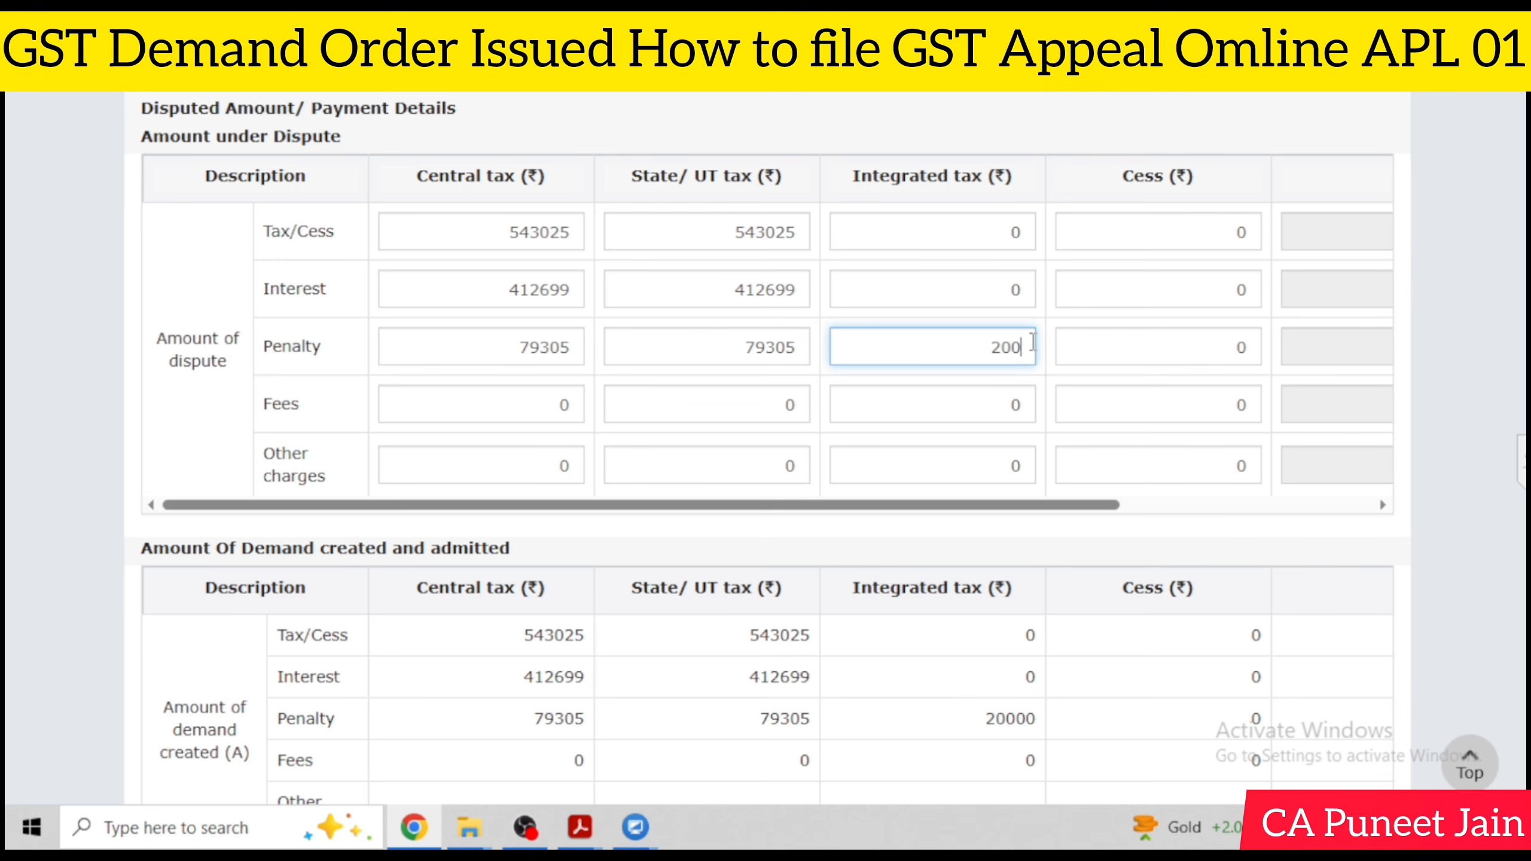
click(1410, 453)
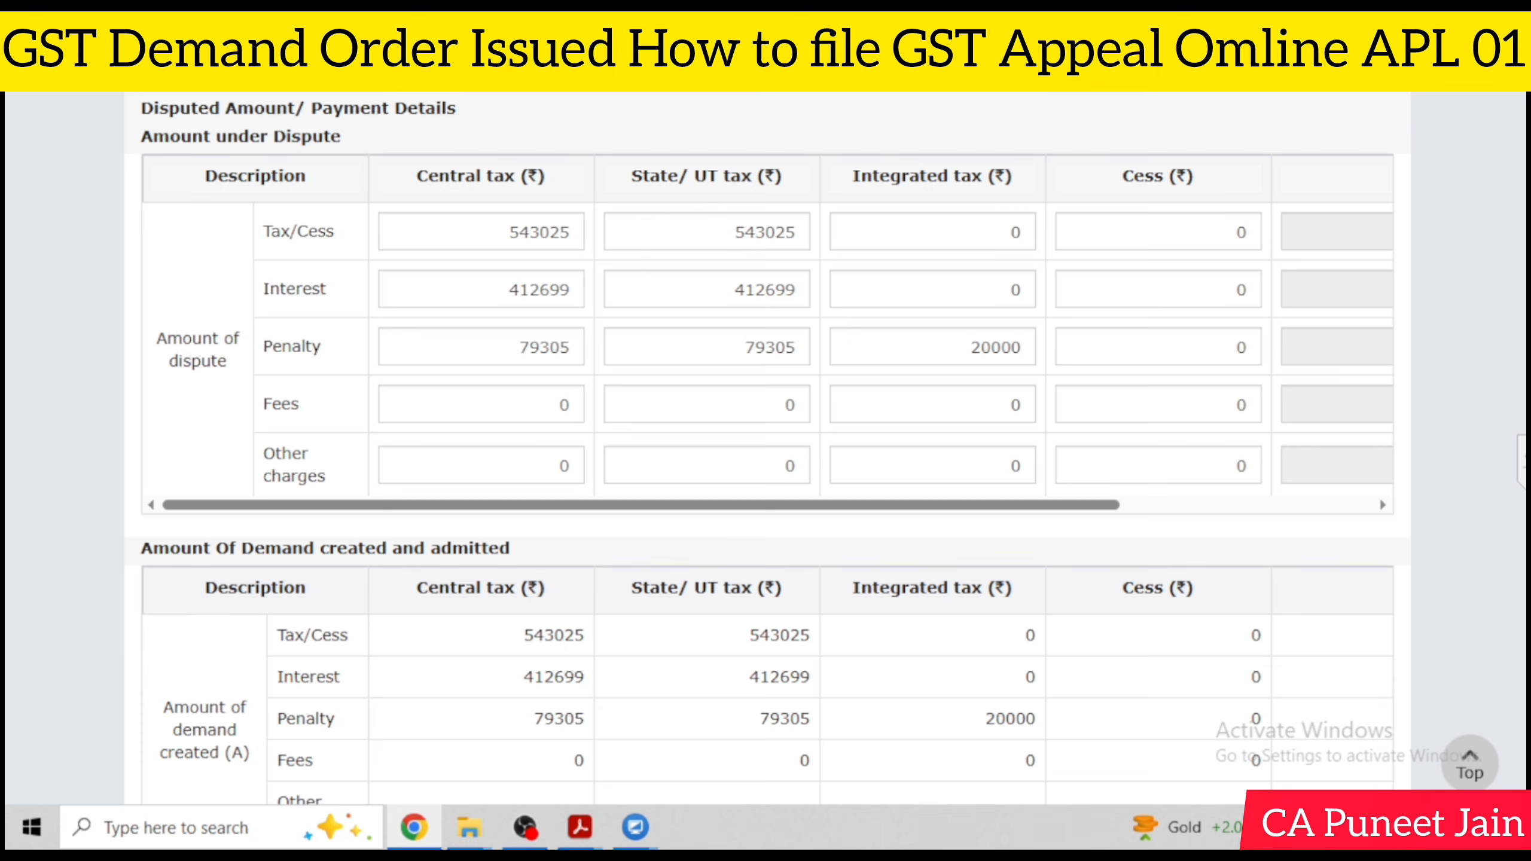
- Review the admitted demand, the required 10% pre-deposit and the balance payable tables, including their total amount columns
scroll(766, 446, down, 8)
scroll(1378, 470, down, 2)
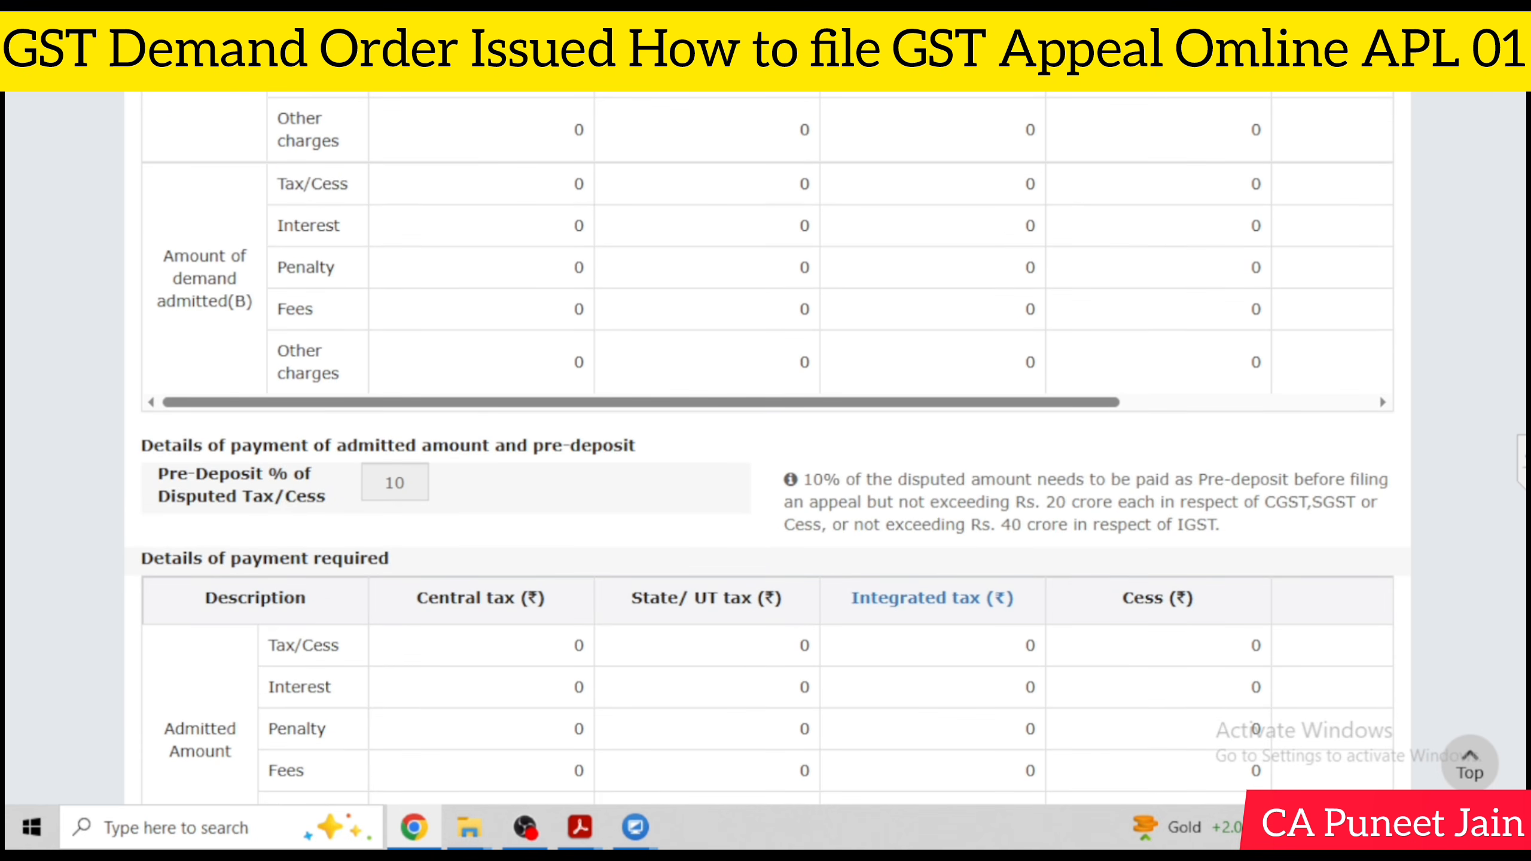
scroll(1252, 458, down, 6)
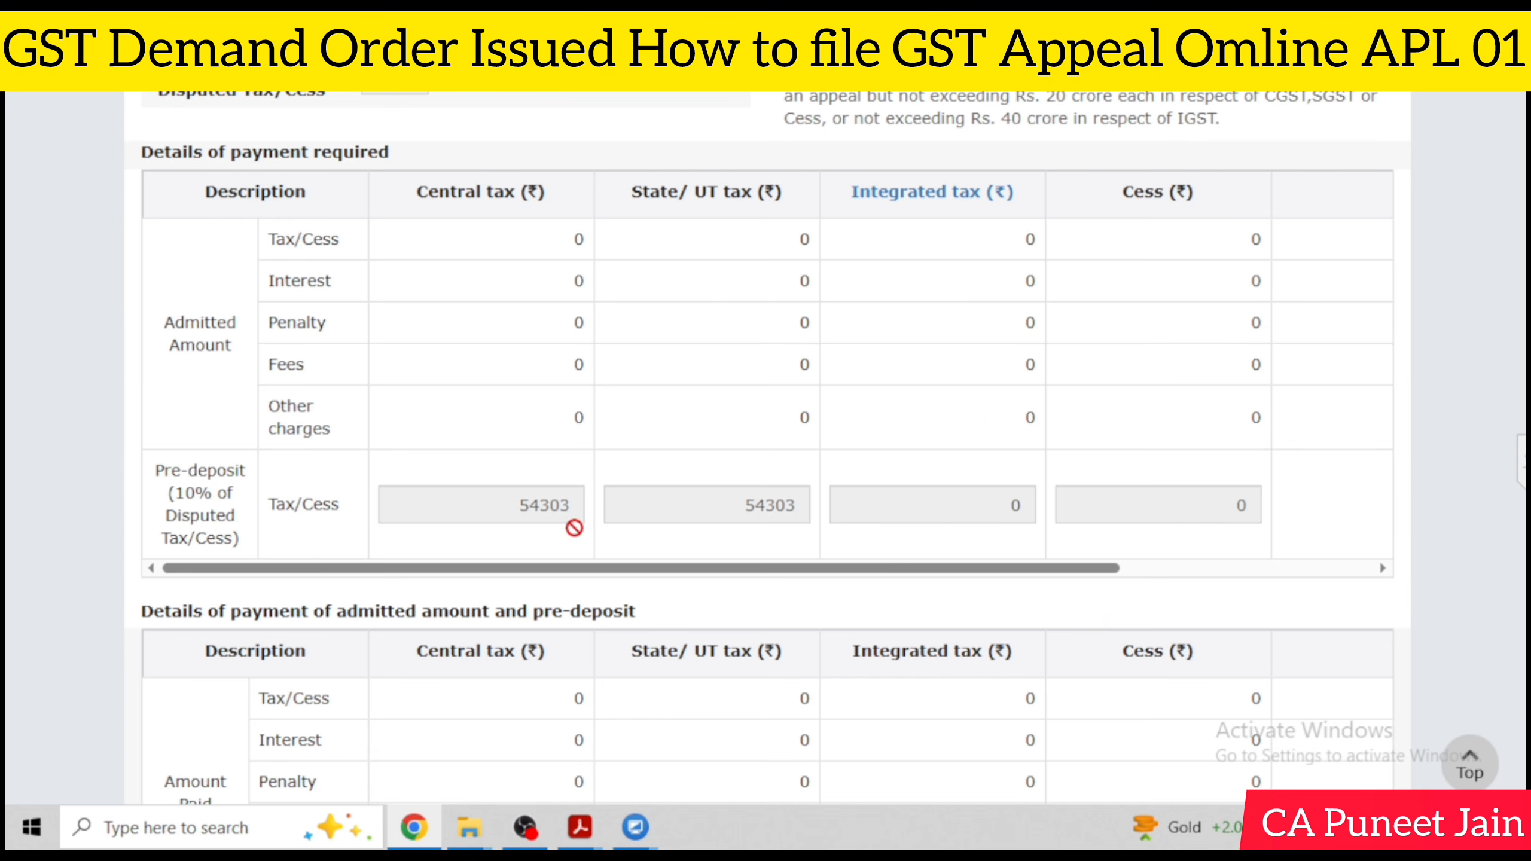
drag(651, 567, 681, 573)
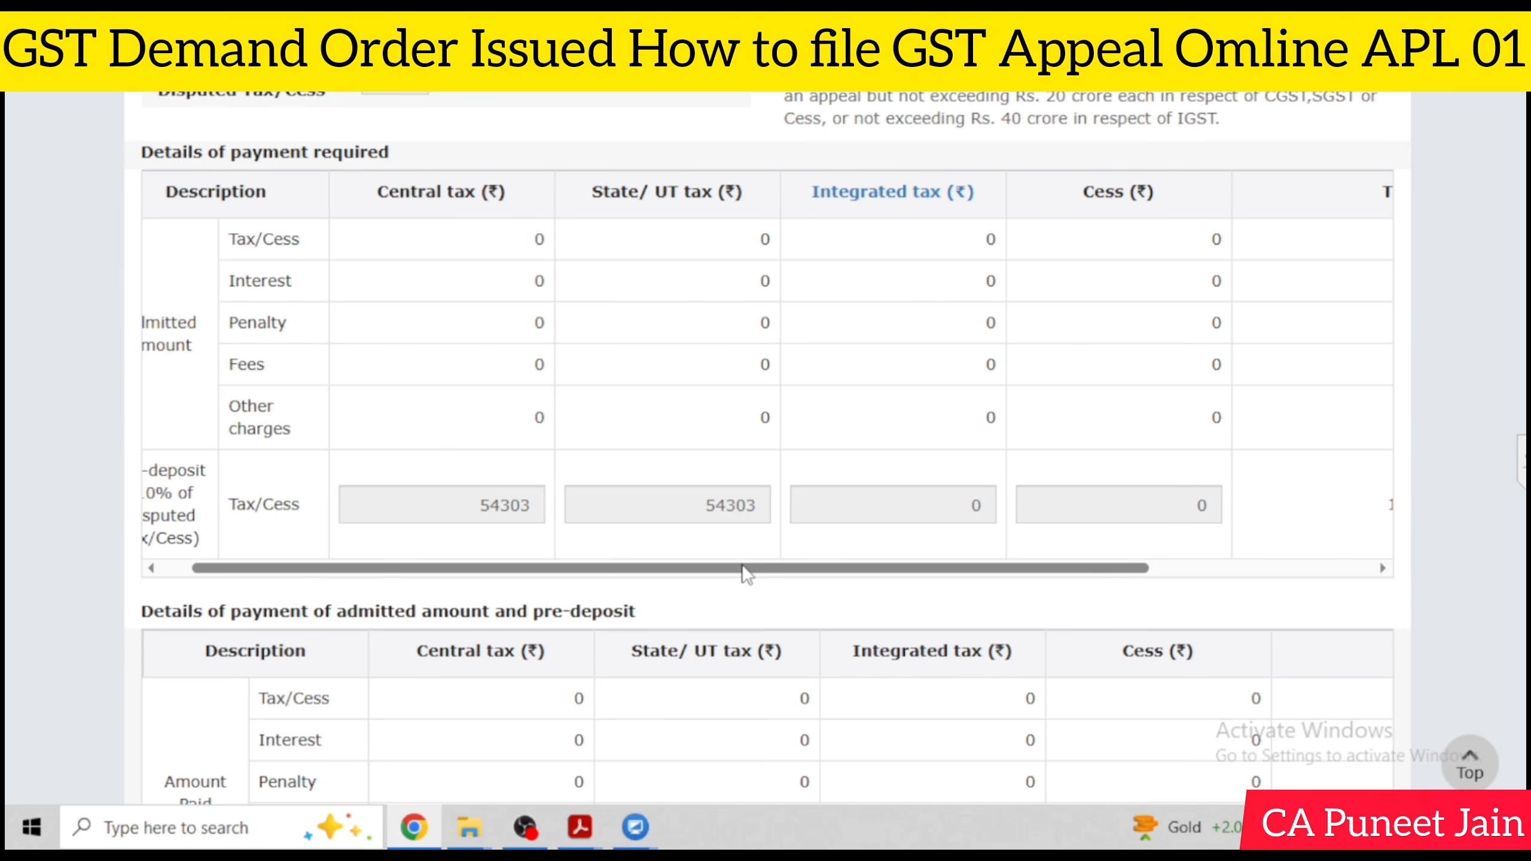
drag(799, 568, 1211, 567)
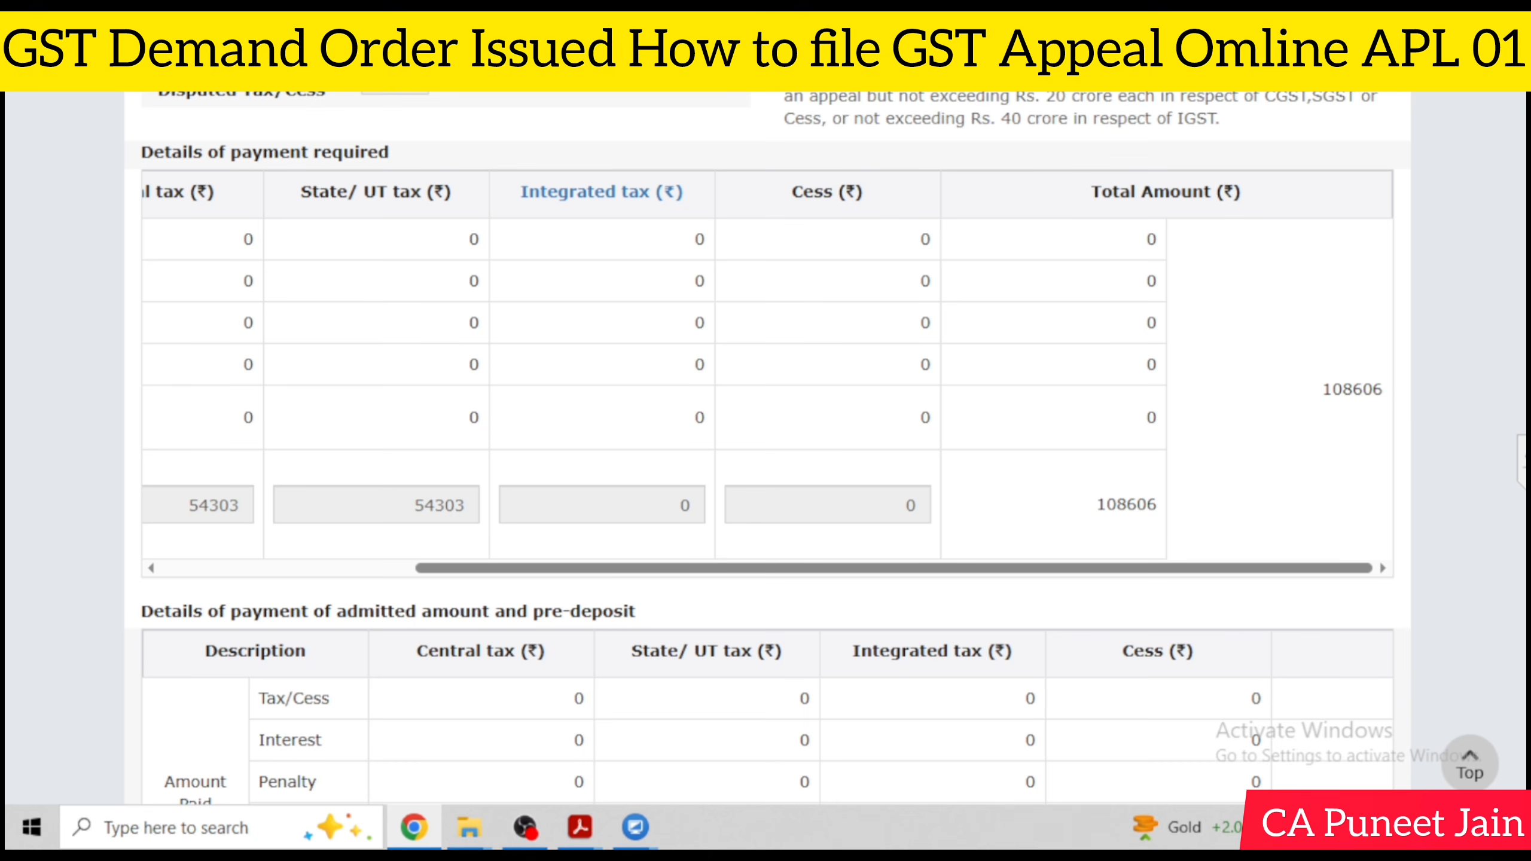
scroll(1160, 771, down, 7)
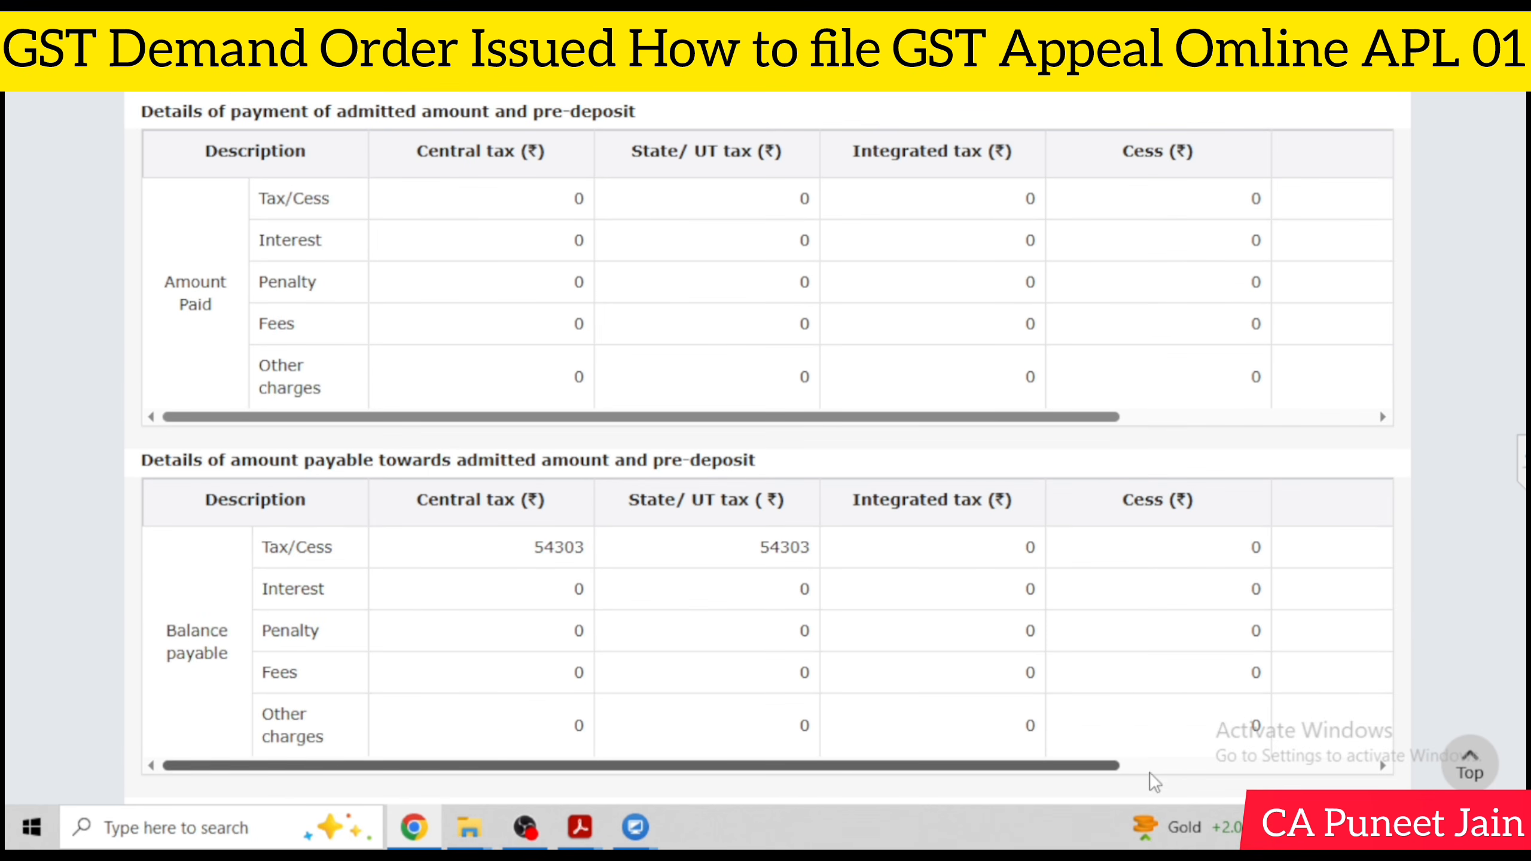
click(1151, 767)
scroll(1024, 645, down, 2)
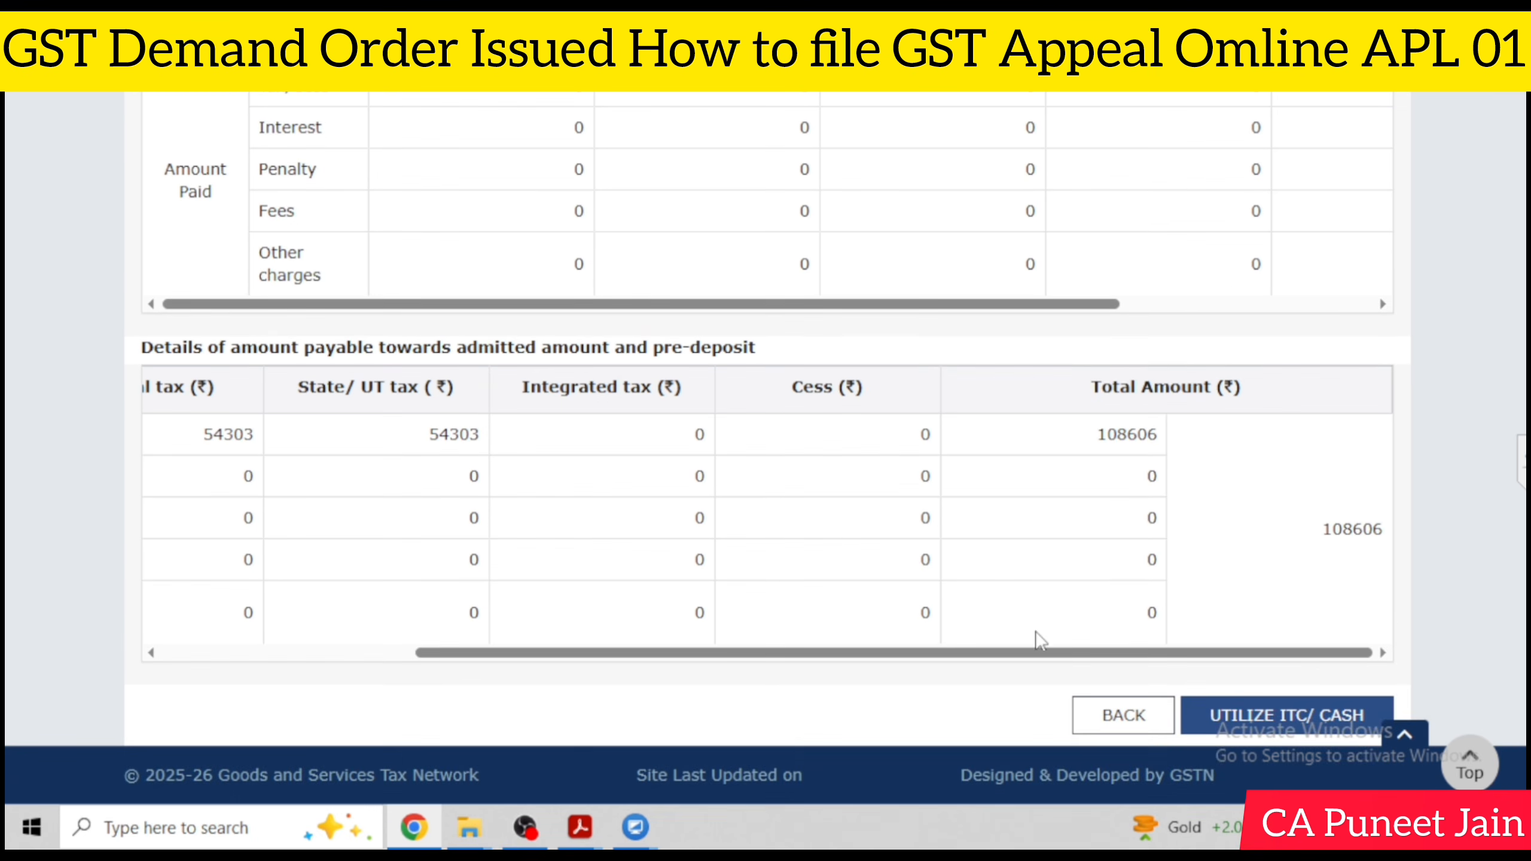
drag(1076, 640, 542, 659)
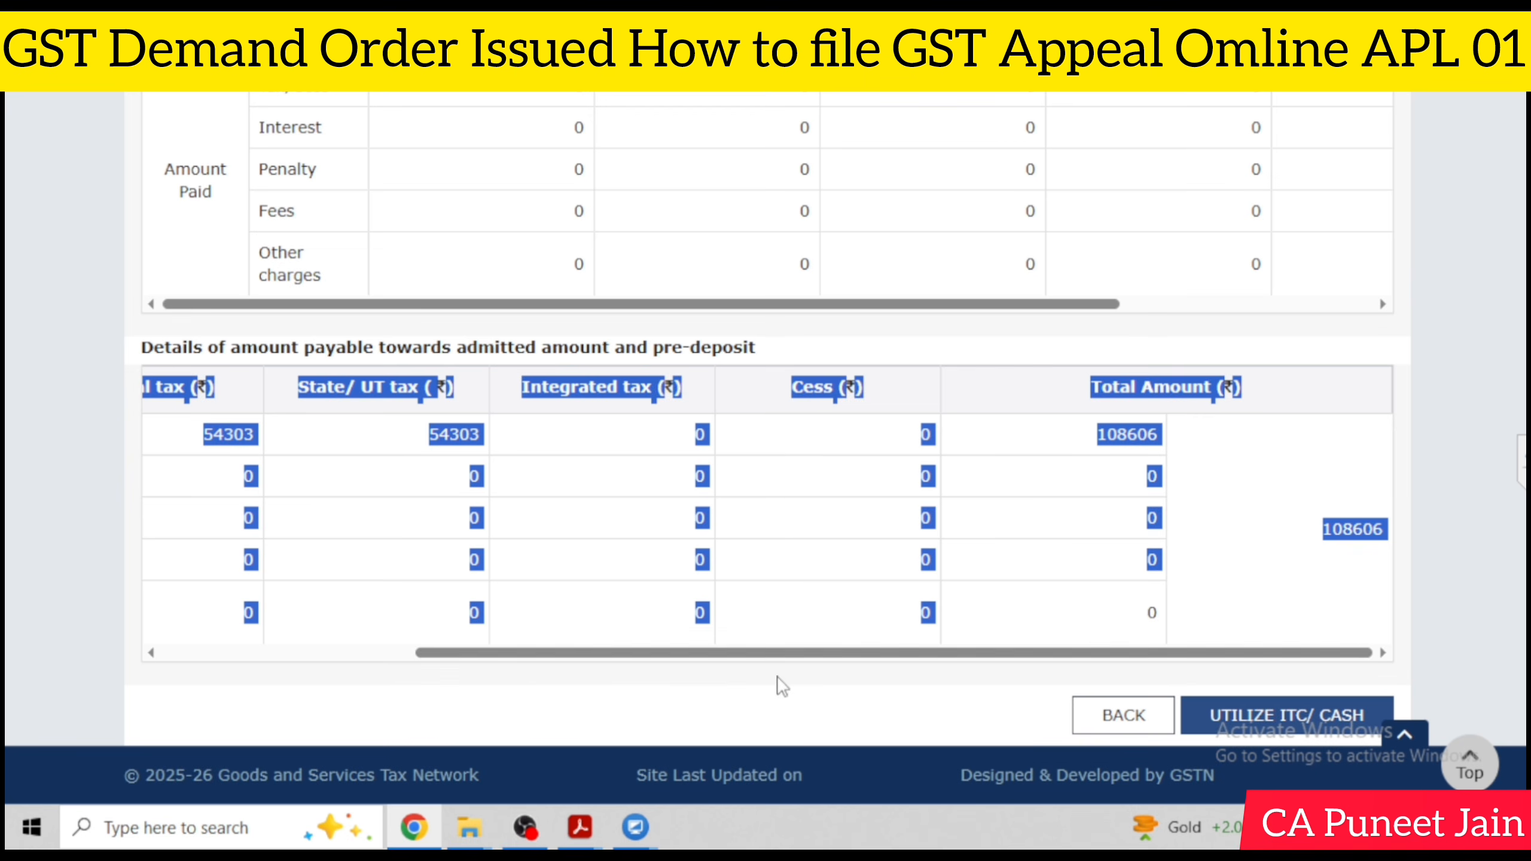
drag(777, 652, 524, 654)
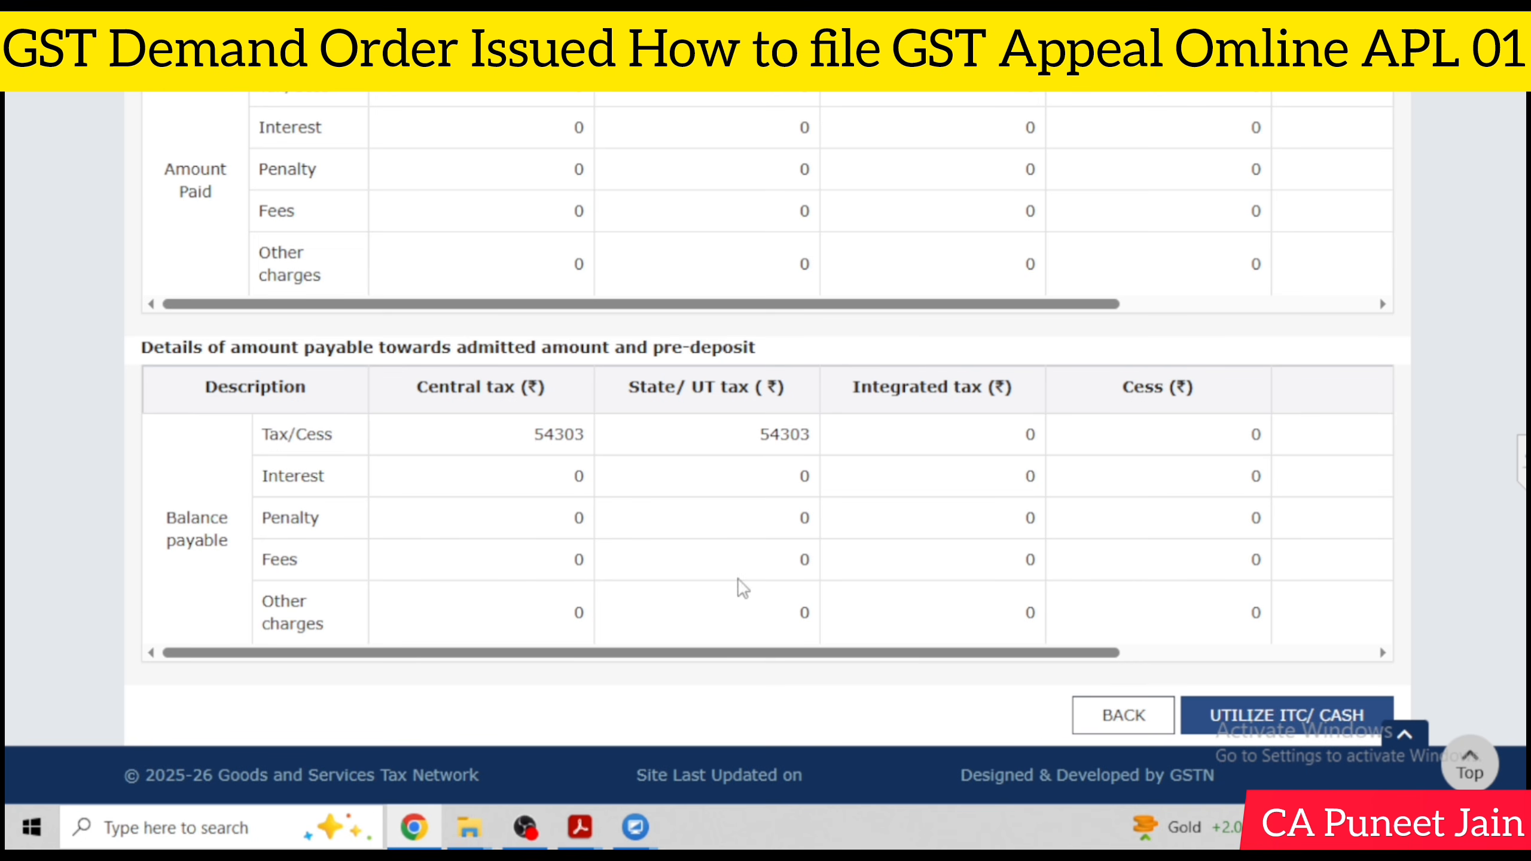
- Return to the main appeal form and open the supporting document's description for entry
click(1104, 717)
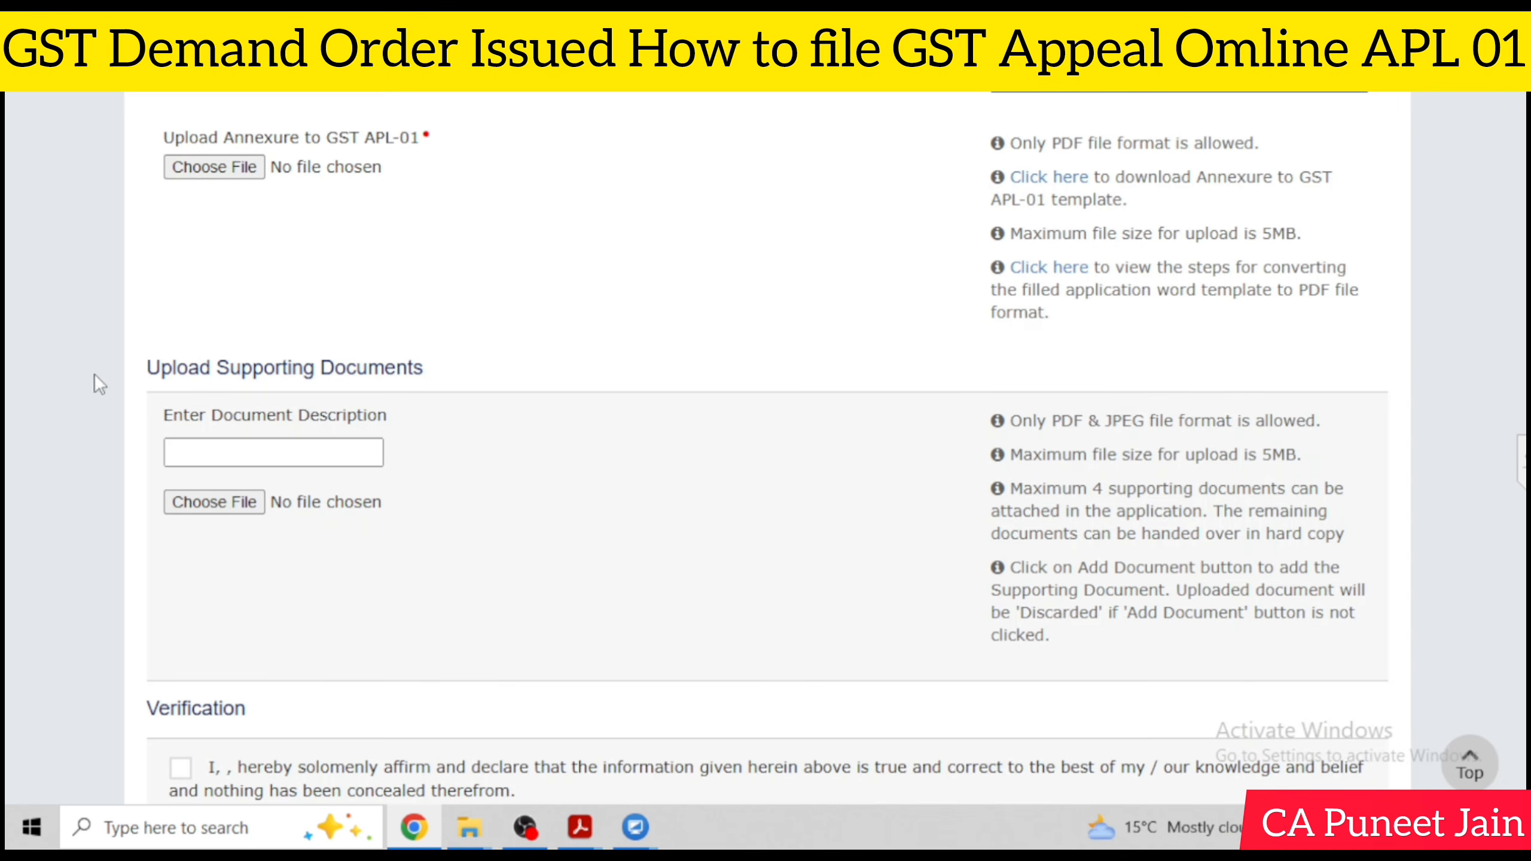
scroll(767, 447, down, 3)
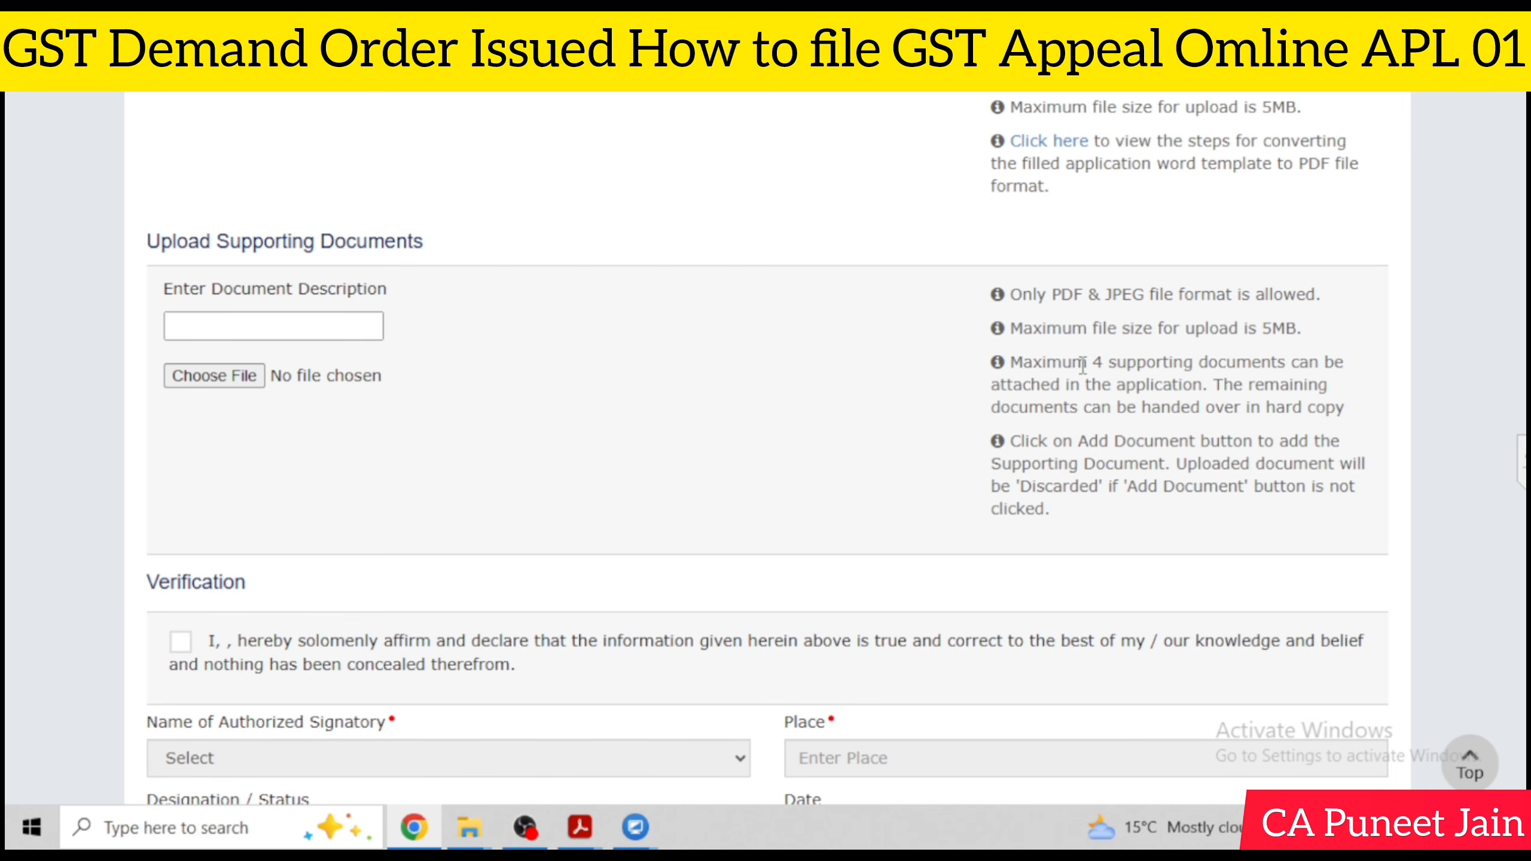
click(237, 326)
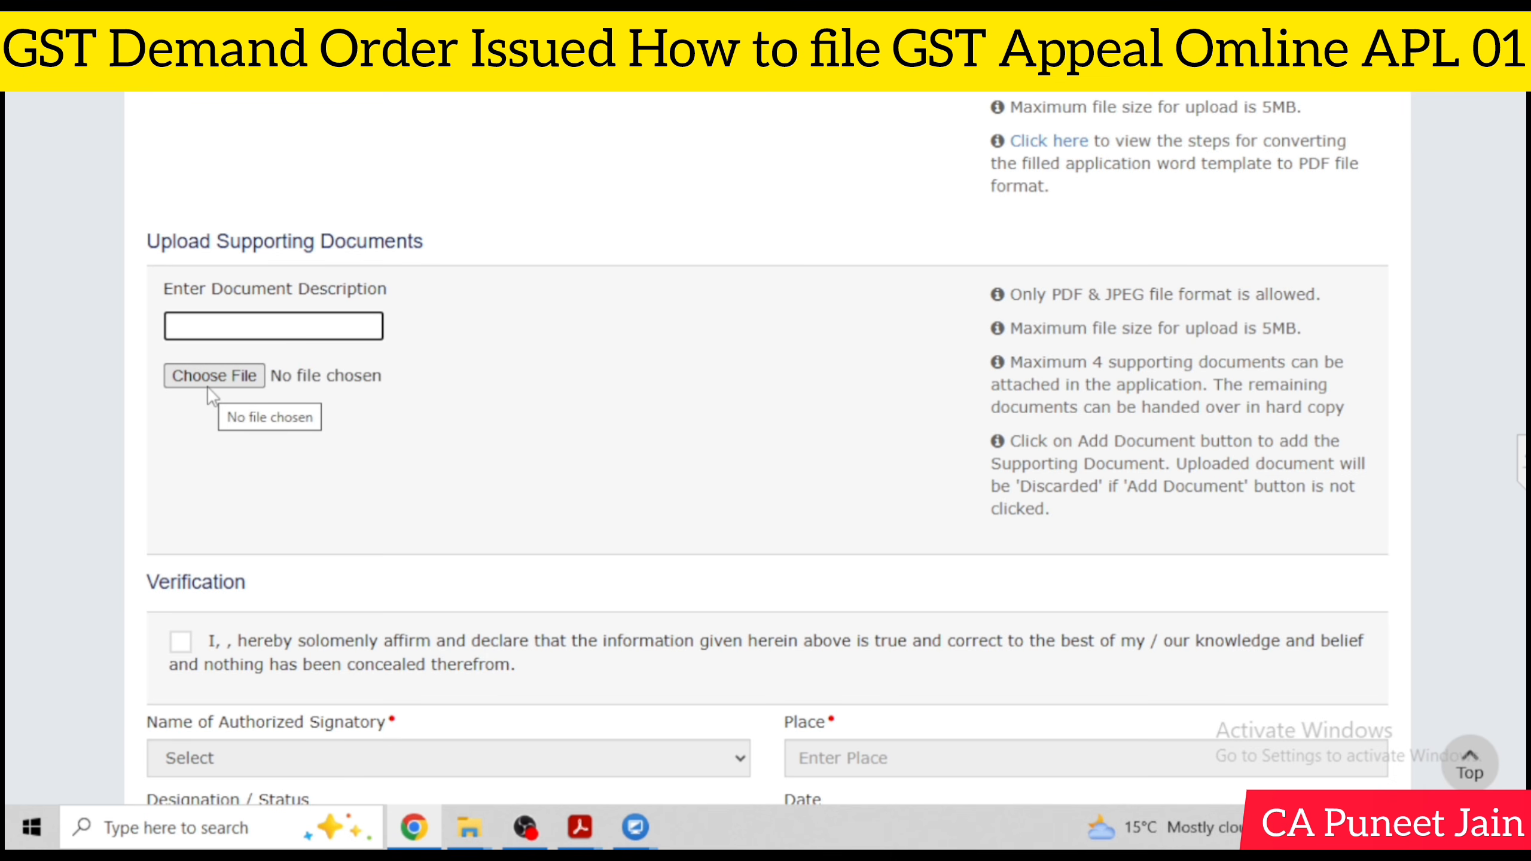
scroll(767, 452, down, 1)
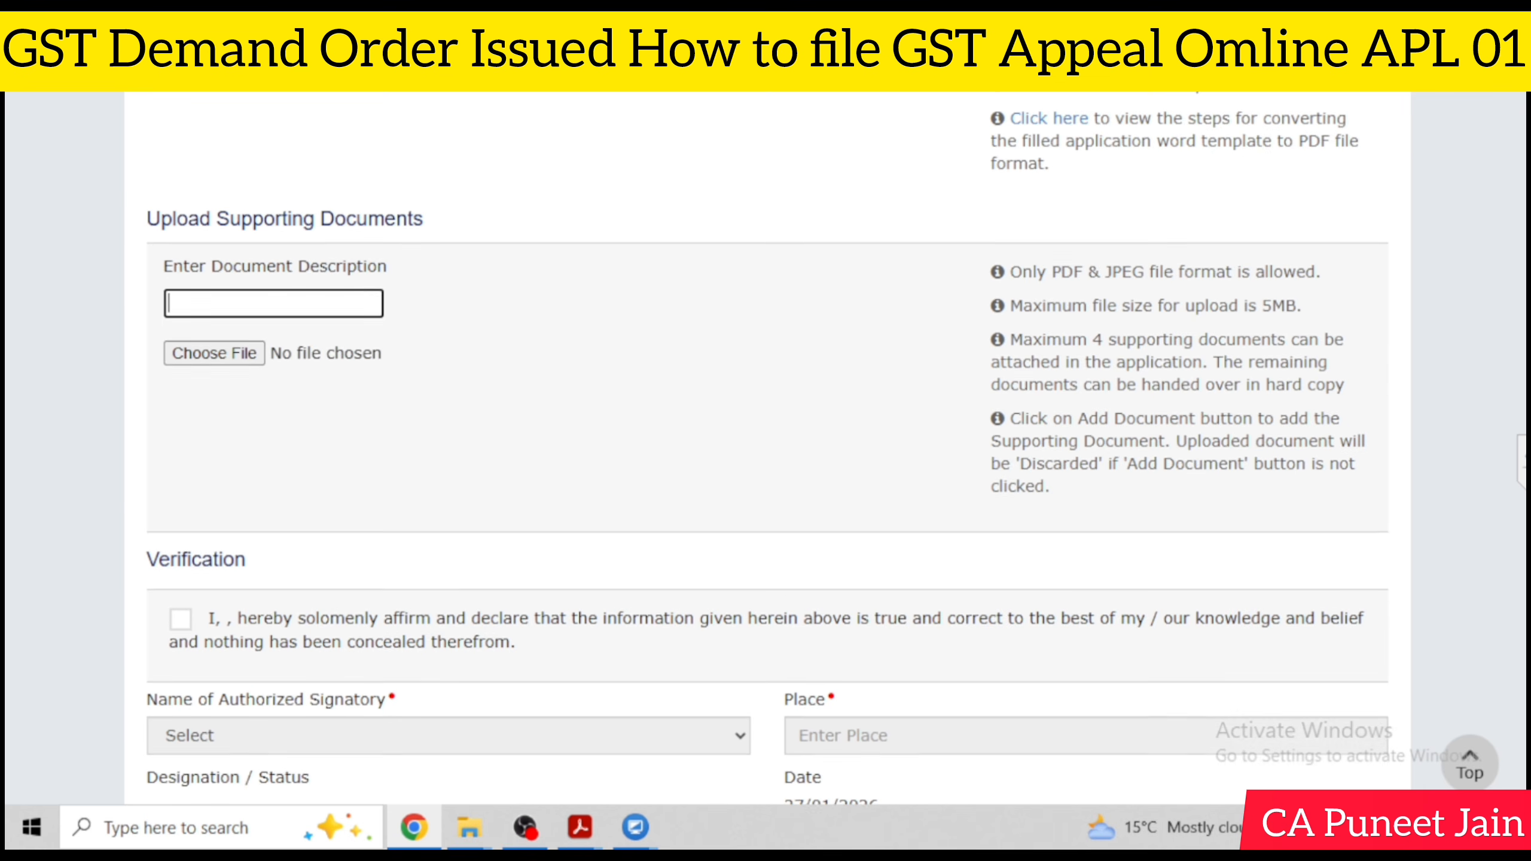
- Accept the verification declaration affirming that the information given in the appeal is true and correct
click(179, 577)
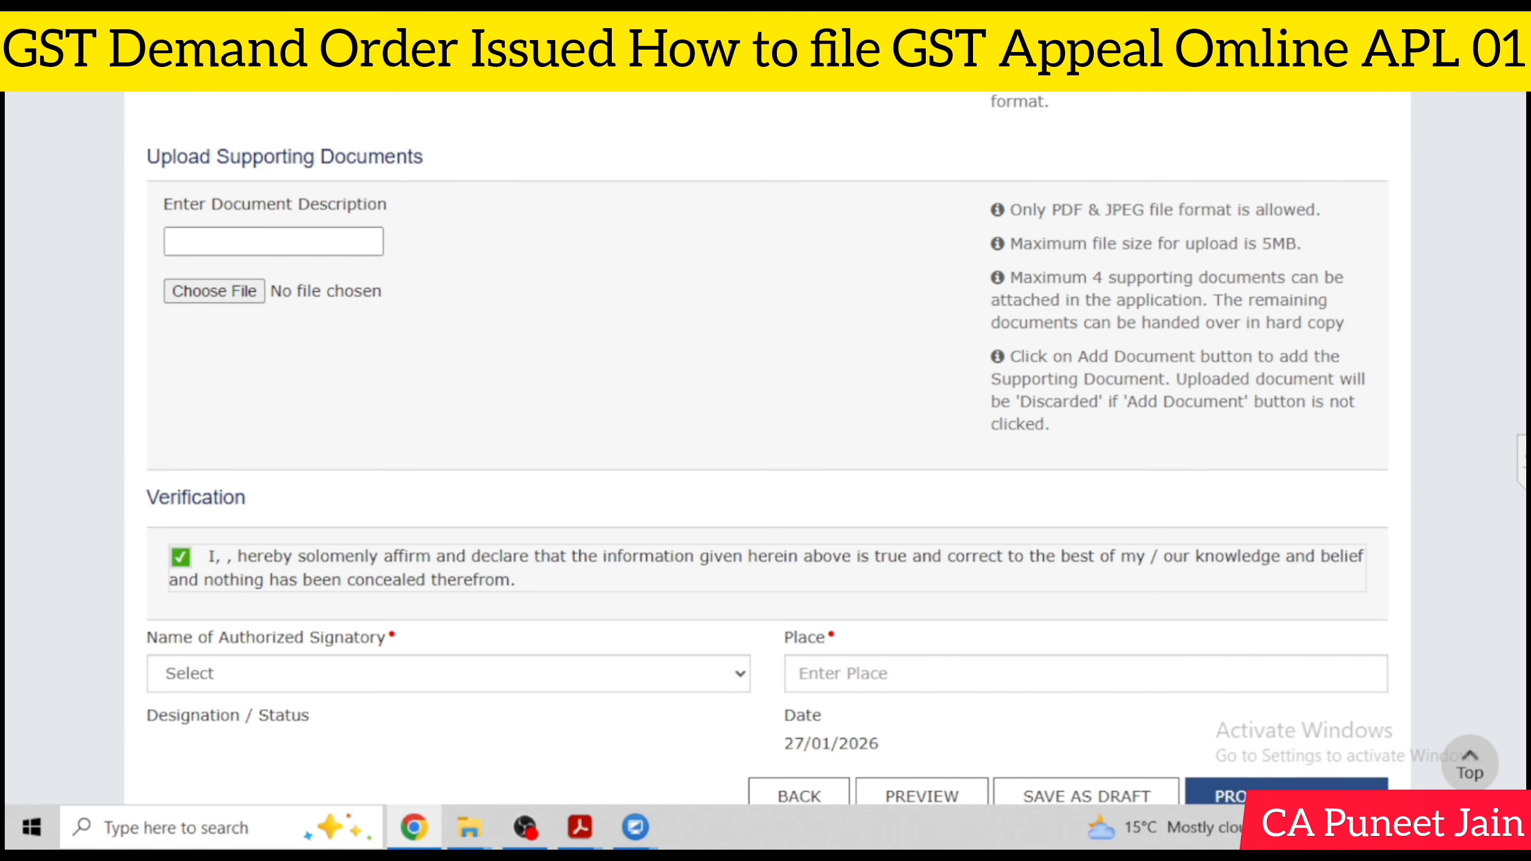
scroll(844, 663, down, 1)
scroll(1508, 622, down, 1)
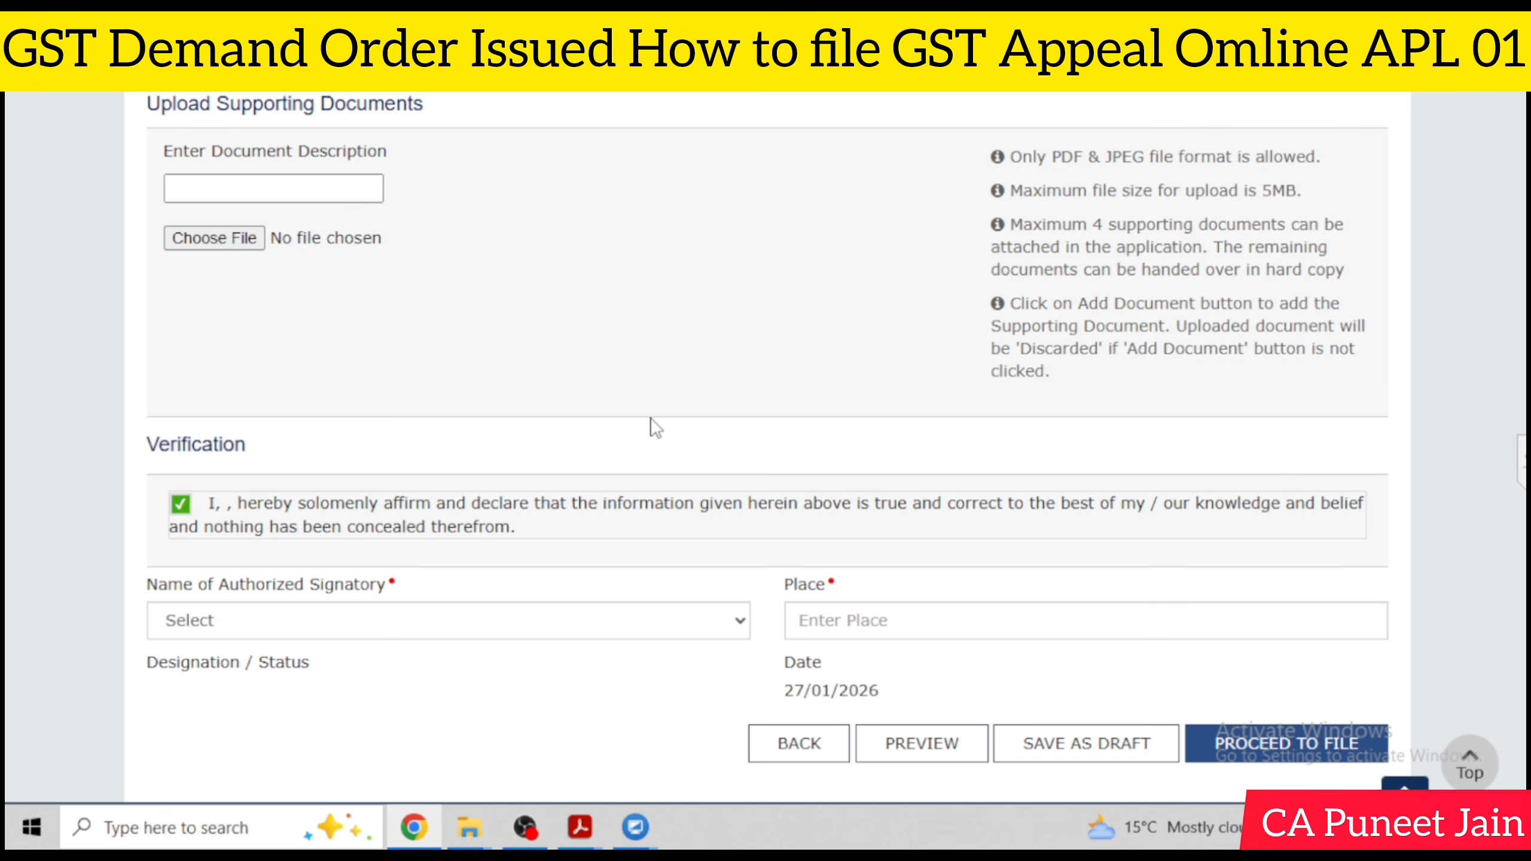
- Switch to the demand order PDF in Adobe Acrobat to examine its demand details table
click(580, 828)
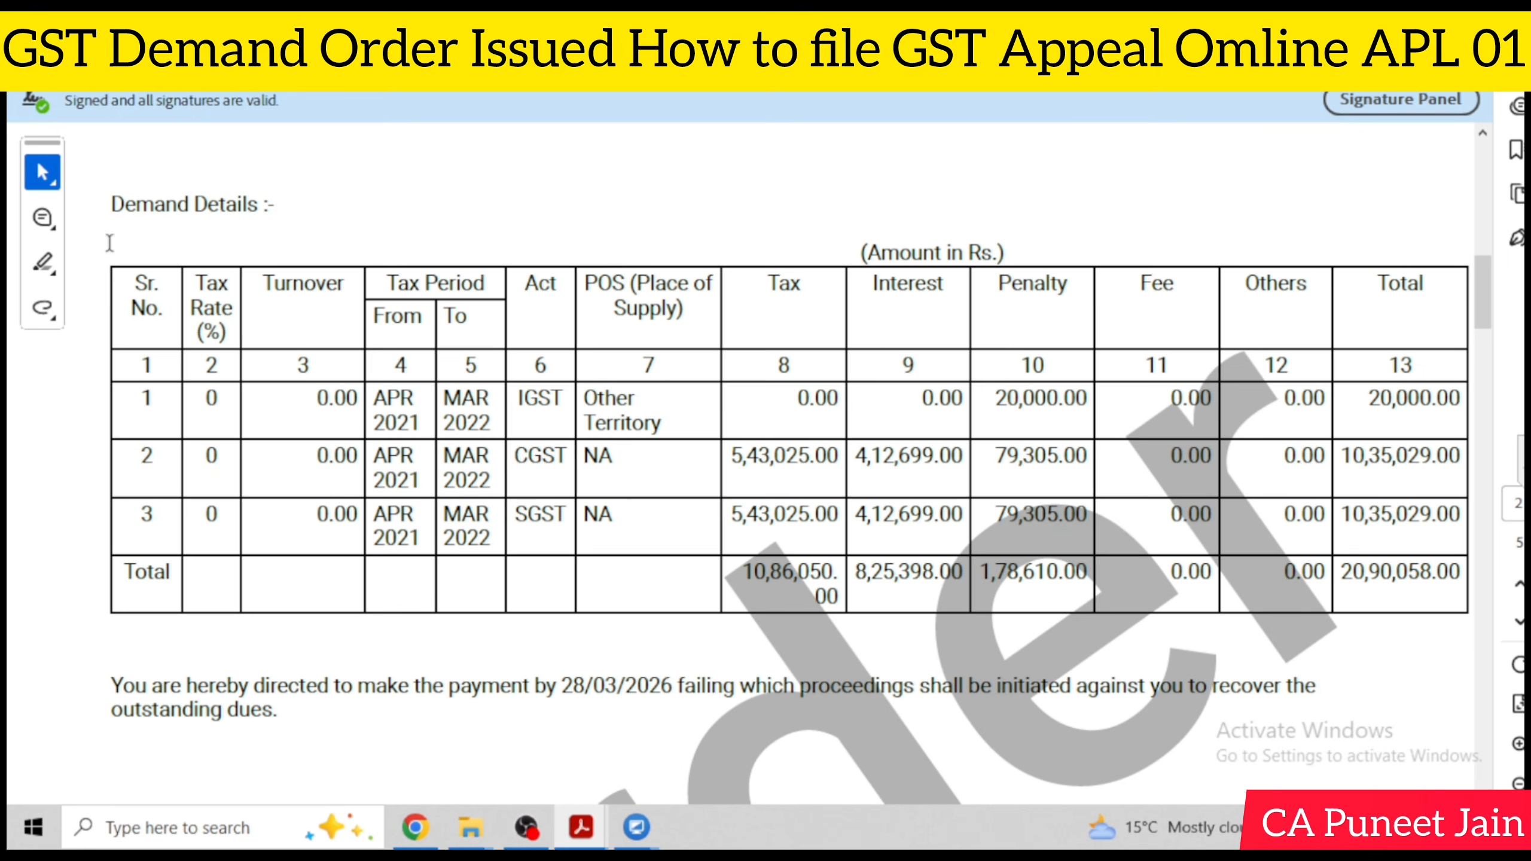